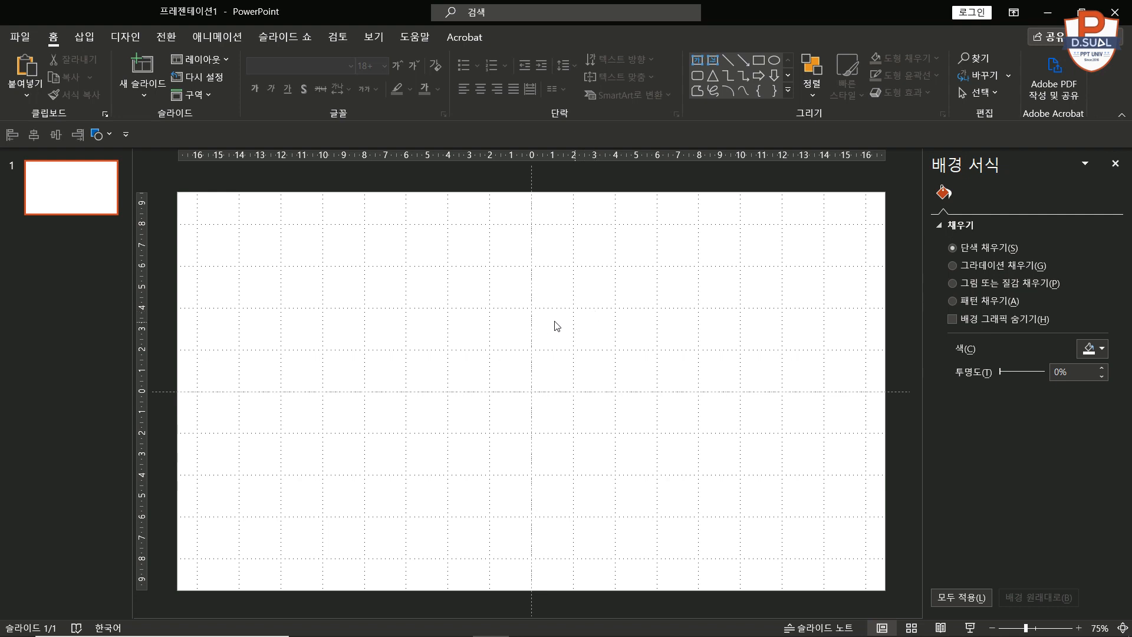
Switch to Chrome and search Google Images for "fall color seed"
click(564, 622)
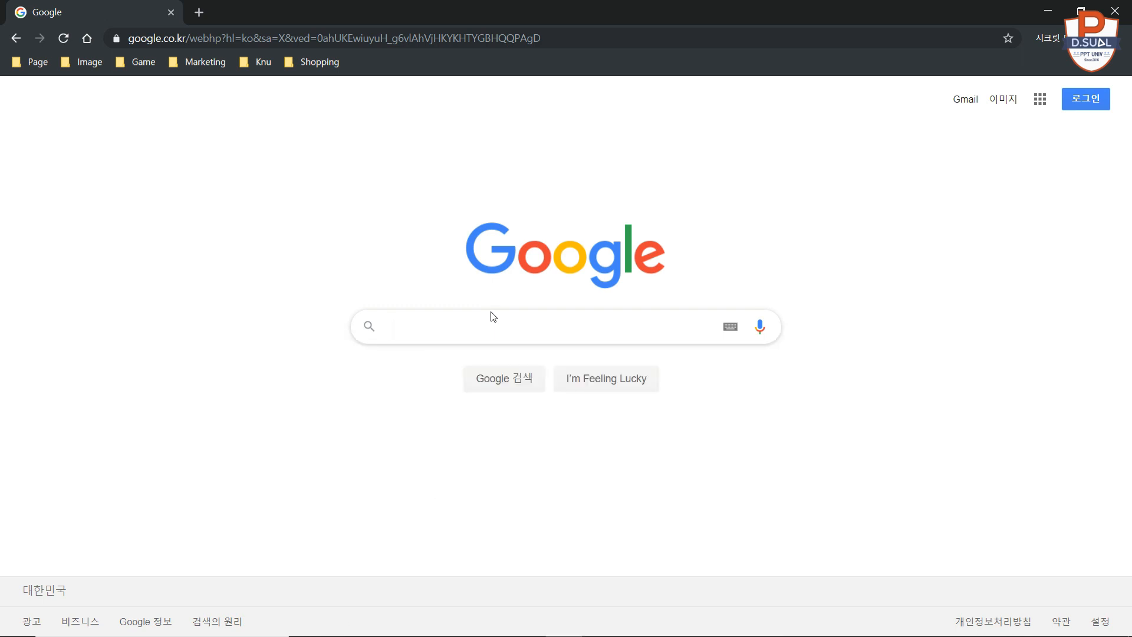
text(fall )
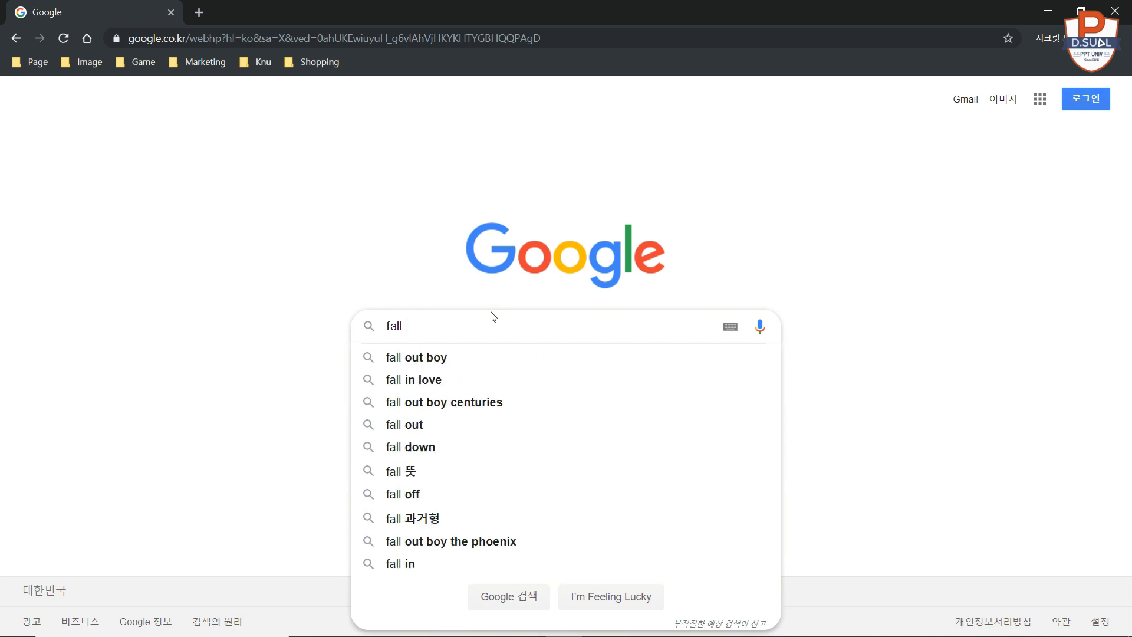
text(color seed)
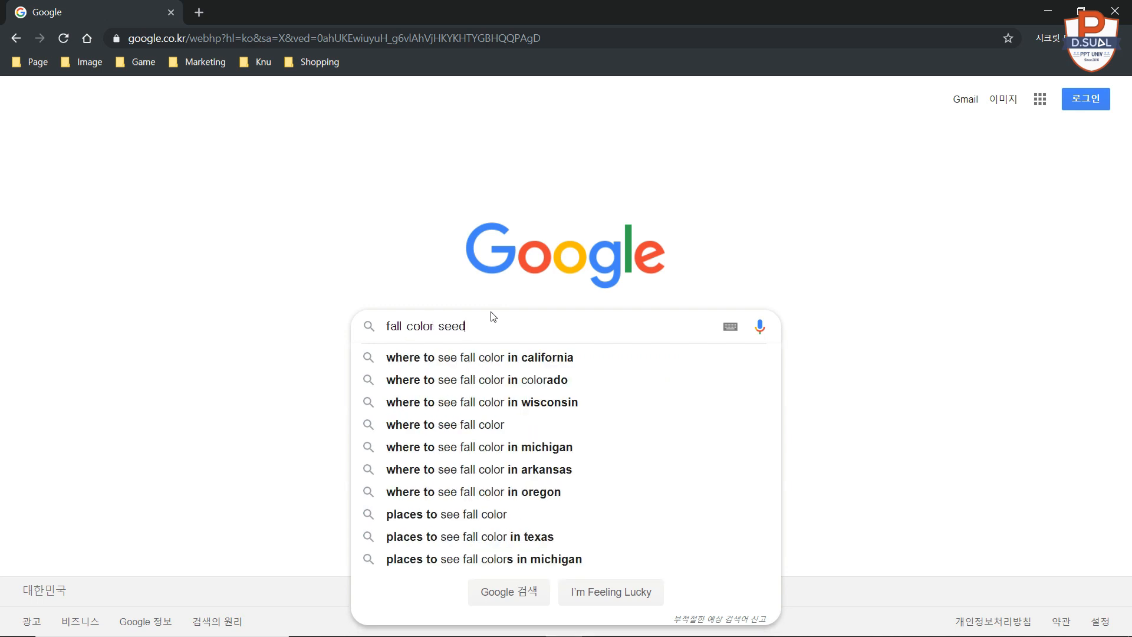
key(Return)
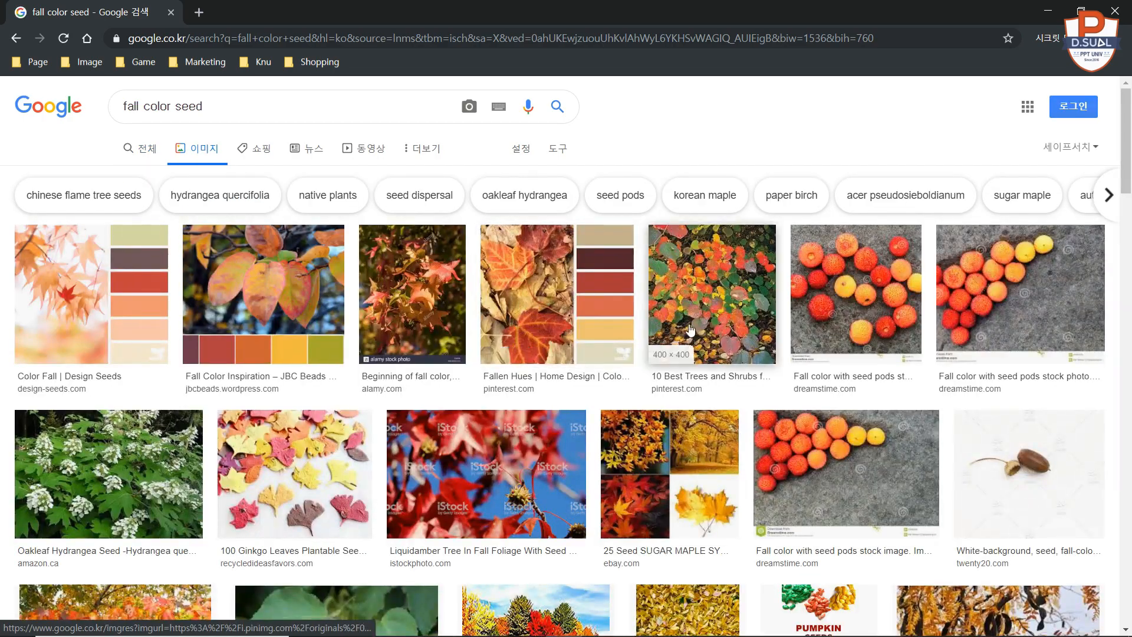
Open the "Fall Color Inspiration" leaf image with the five-color palette from JBC Beads and copy the image
scroll(1130, 256, down, 1)
mouse_move(1127, 187)
mouse_down()
mouse_move(1124, 423)
mouse_move(1126, 185)
mouse_up()
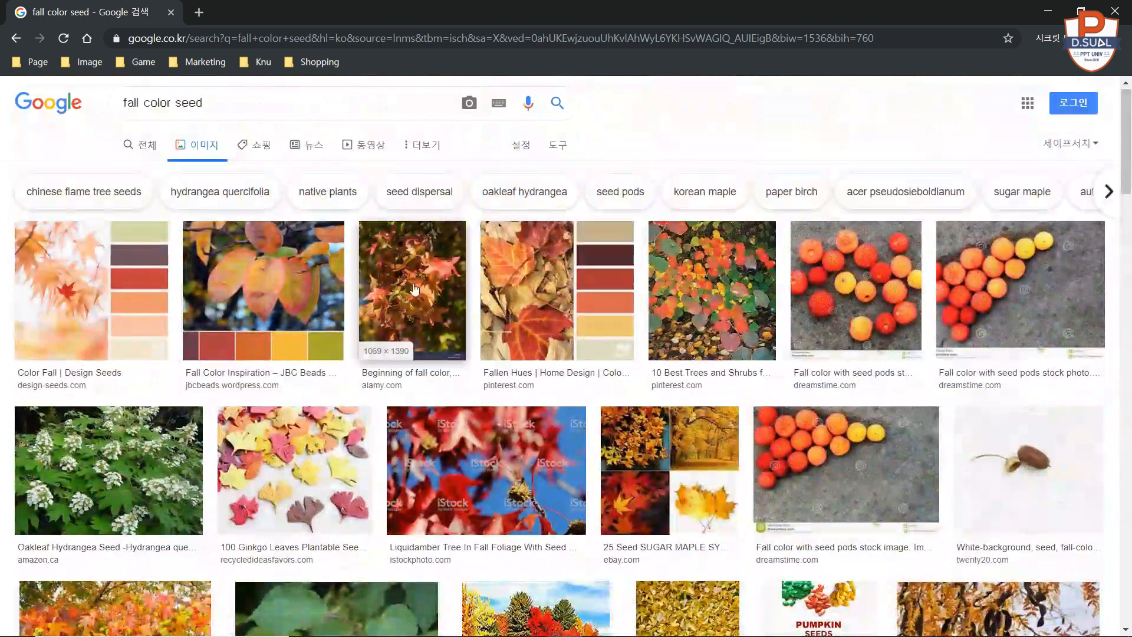
click(324, 276)
right_click(1006, 295)
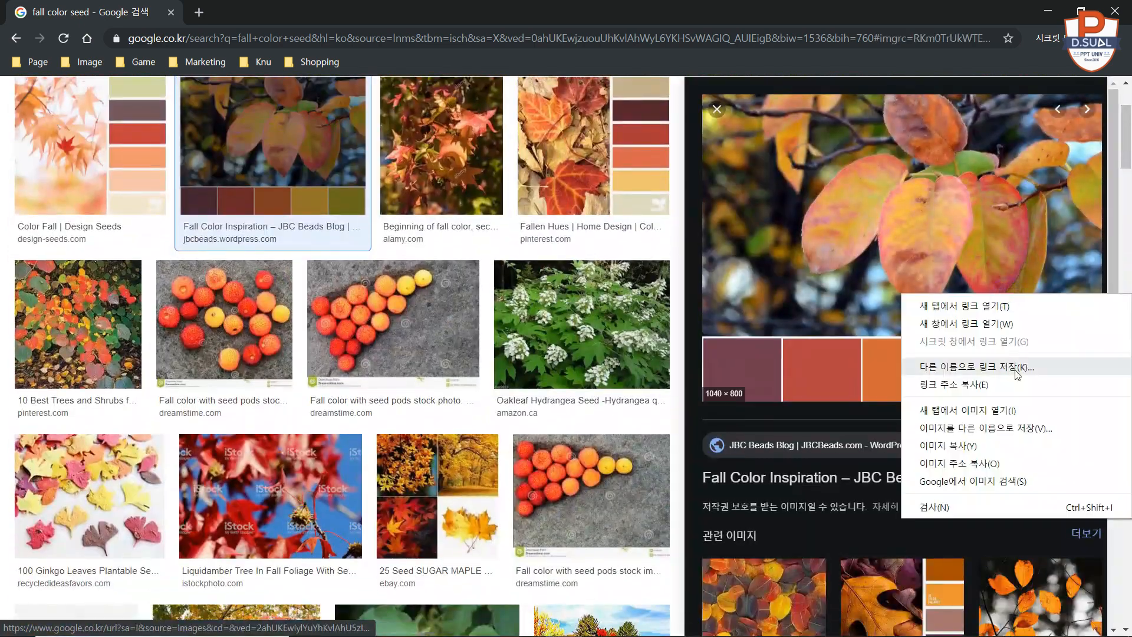
click(995, 446)
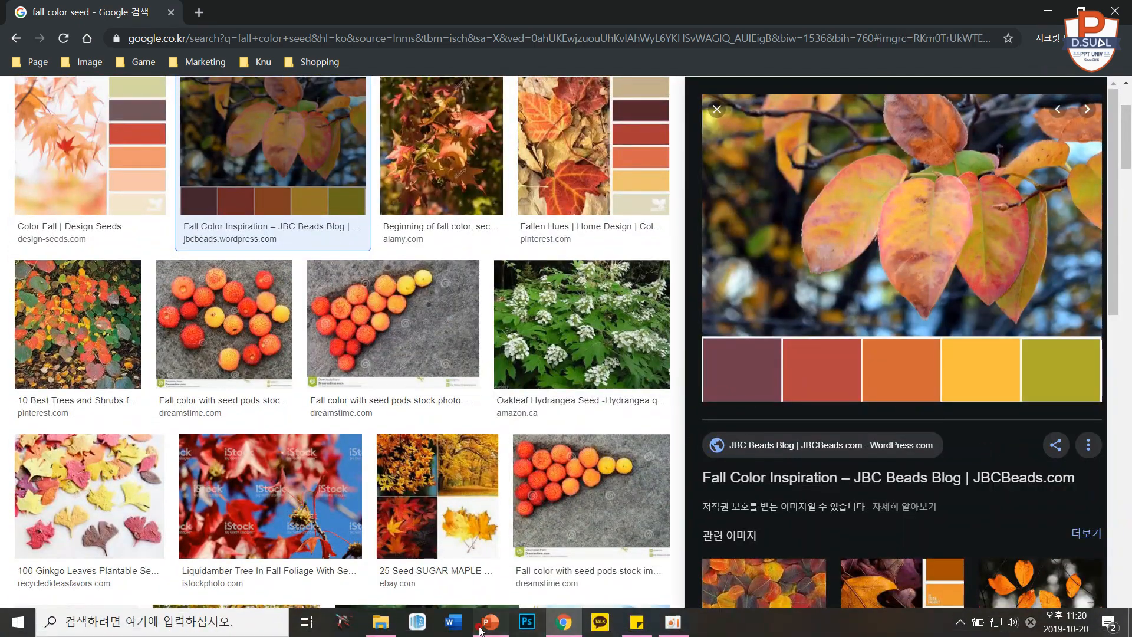
Switch to PowerPoint, paste the copied palette image onto the blank slide and move it to the upper-left area
click(482, 629)
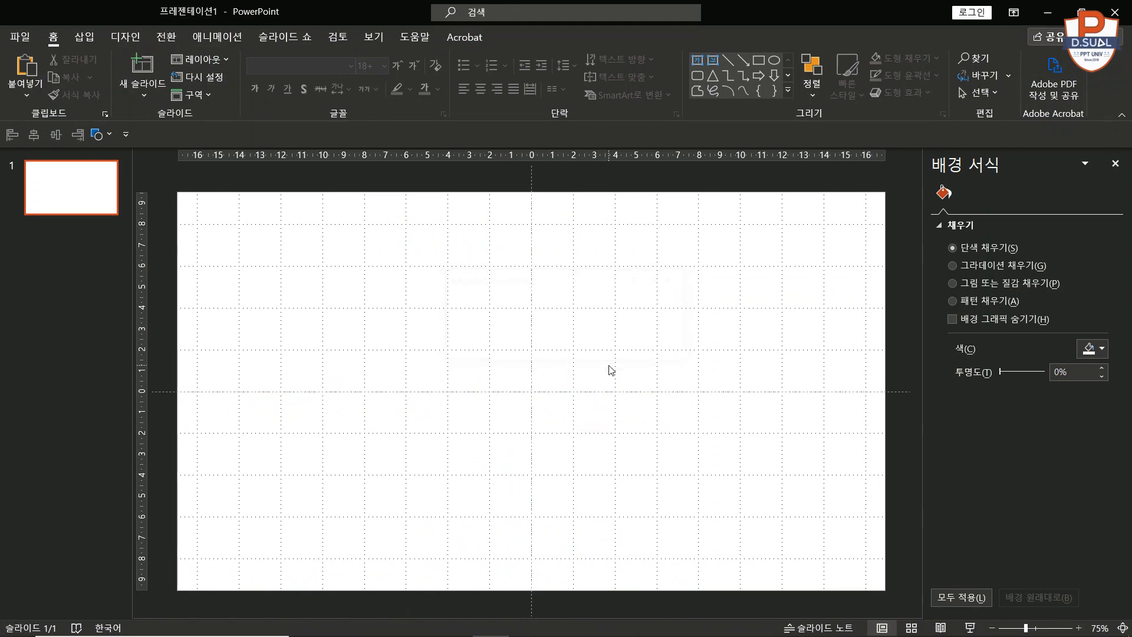
key(ctrl+v)
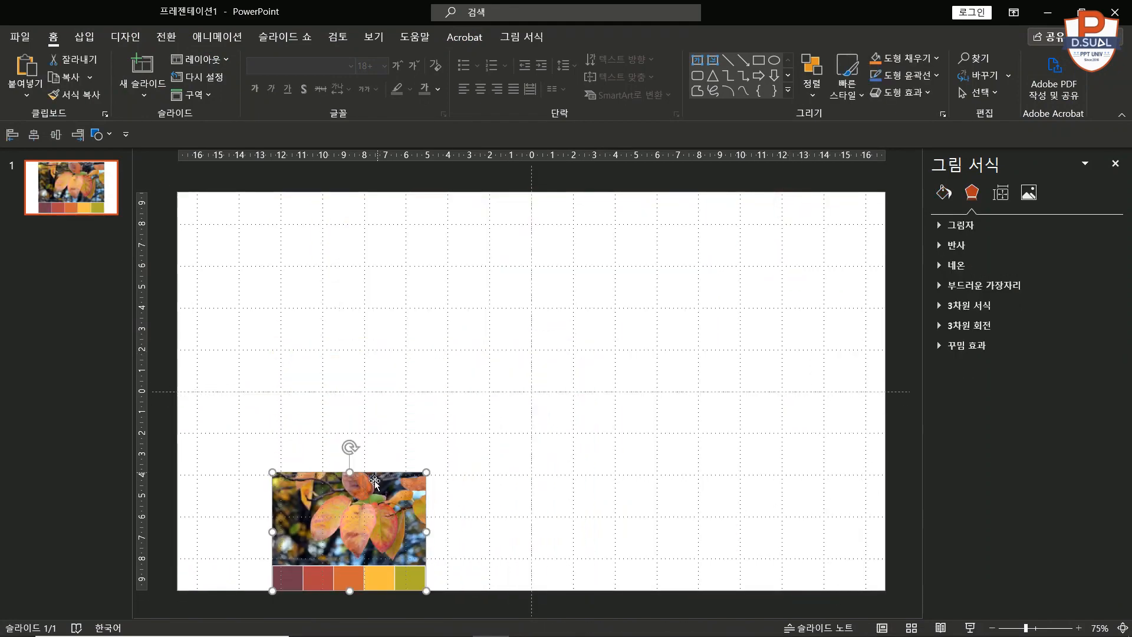
drag(362, 515, 396, 277)
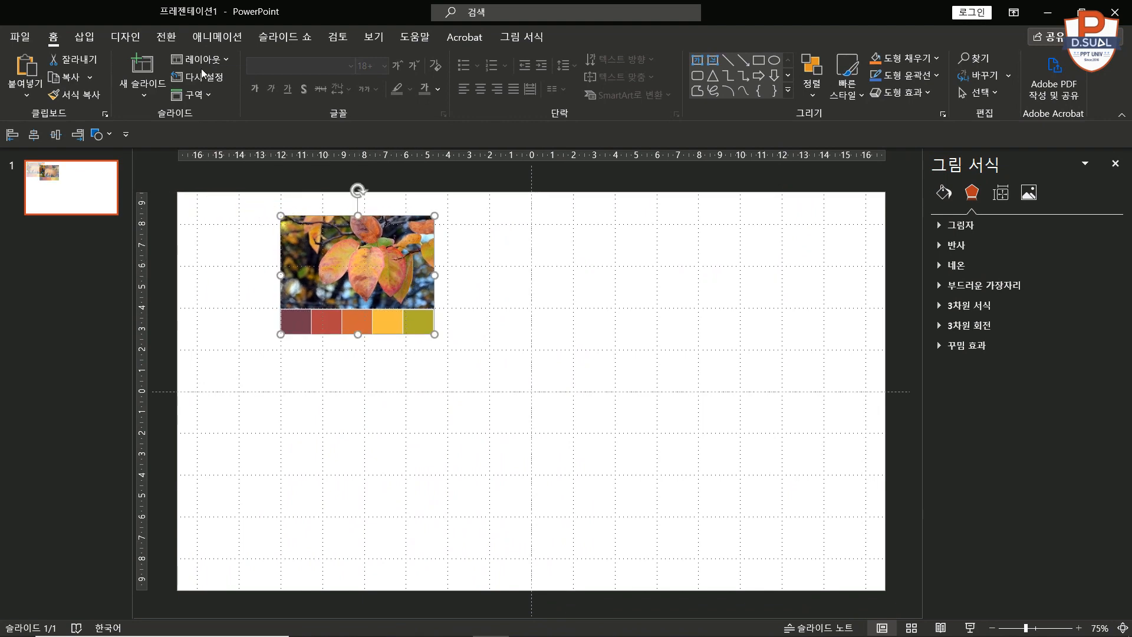
Insert a square of about 1.24 cm on top of the picture and remove its outline
click(85, 36)
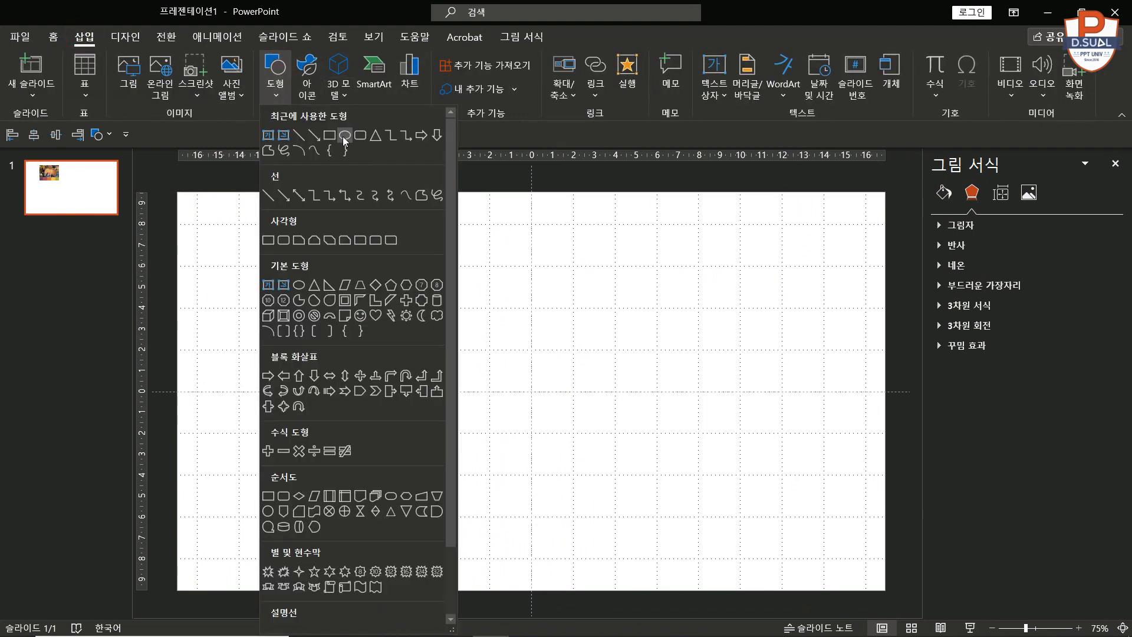
click(331, 137)
drag(526, 285, 361, 290)
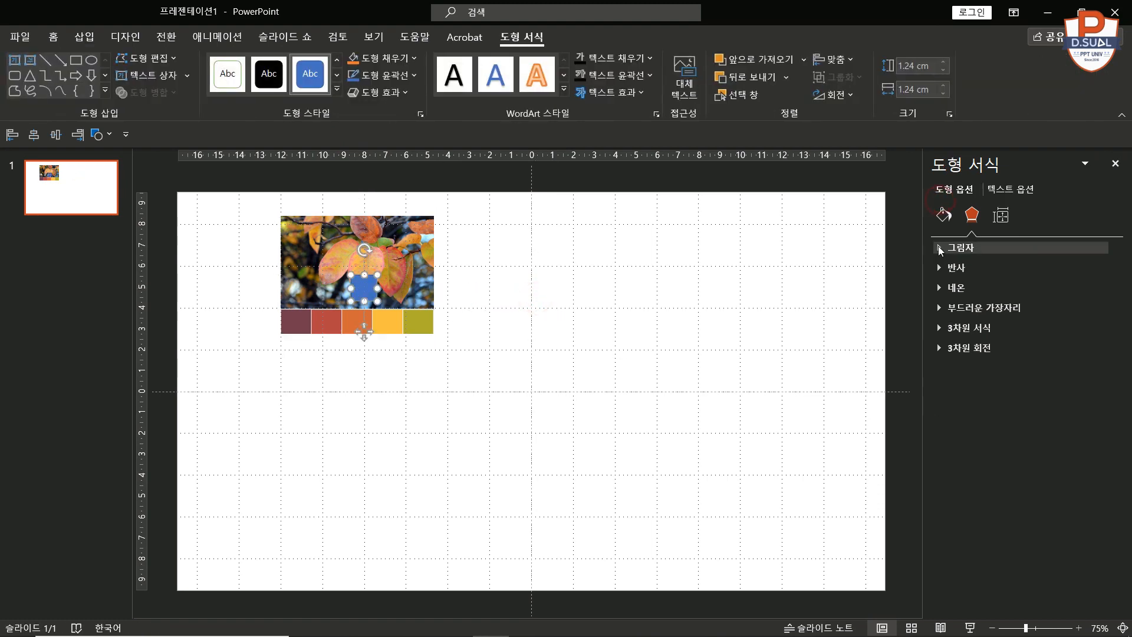
click(944, 215)
click(980, 461)
Move the square outside the slide's left edge and repeat copies to make a vertical stack of three
ctrl+scroll(479, 354, down, 1)
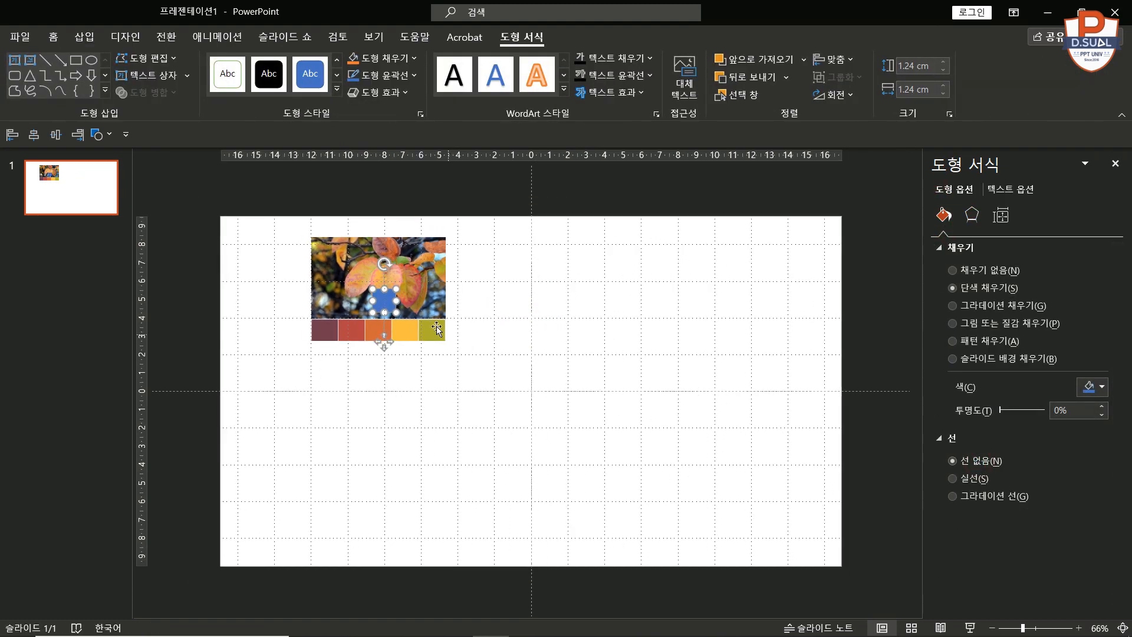
drag(391, 289, 205, 262)
key(F4)
Fill the three squares from top to bottom with the red, orange and yellow sampled from the picture's palette
click(205, 233)
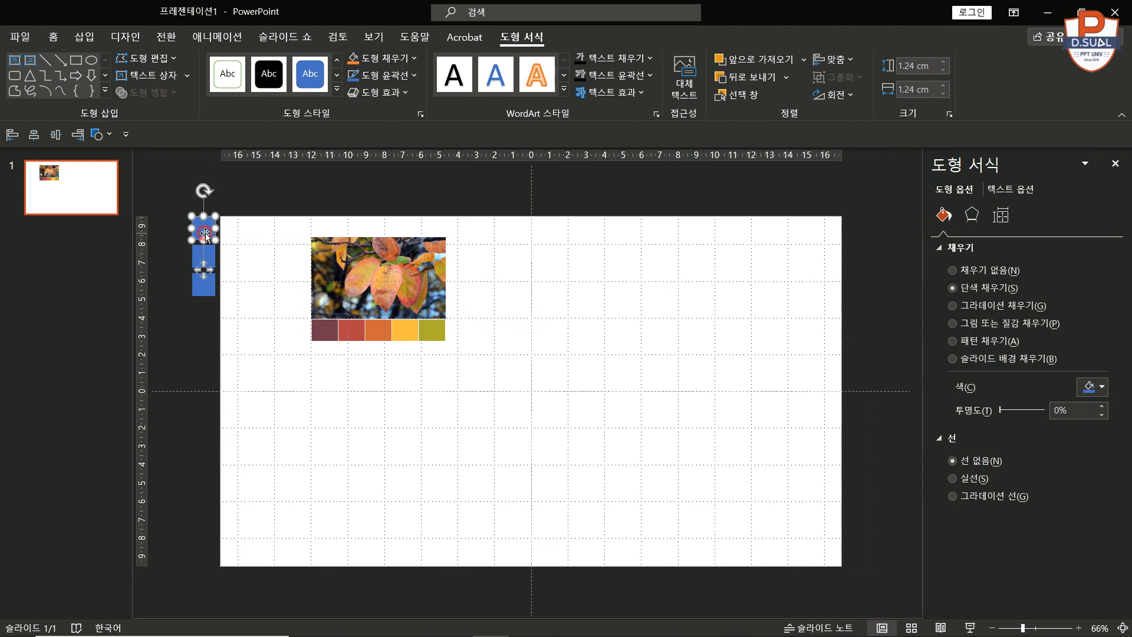
click(1093, 387)
click(1030, 613)
click(205, 258)
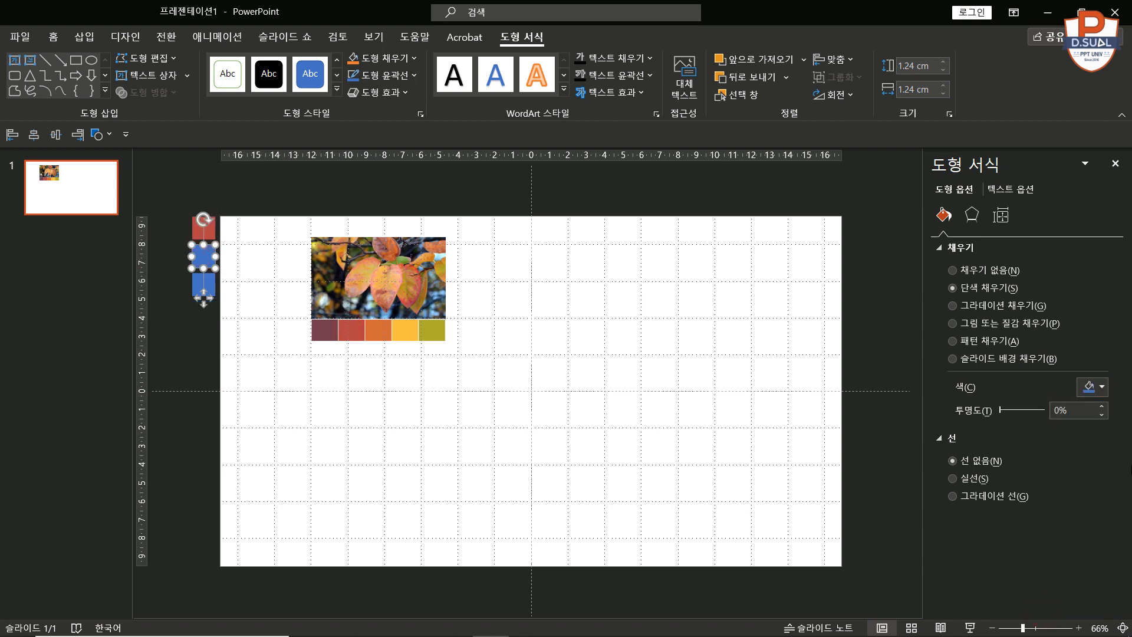
click(1093, 387)
click(1049, 611)
click(386, 331)
click(203, 285)
click(1093, 387)
click(1080, 616)
click(411, 329)
click(568, 313)
Delete the leaf palette picture from the slide, keeping only the three color squares
click(406, 279)
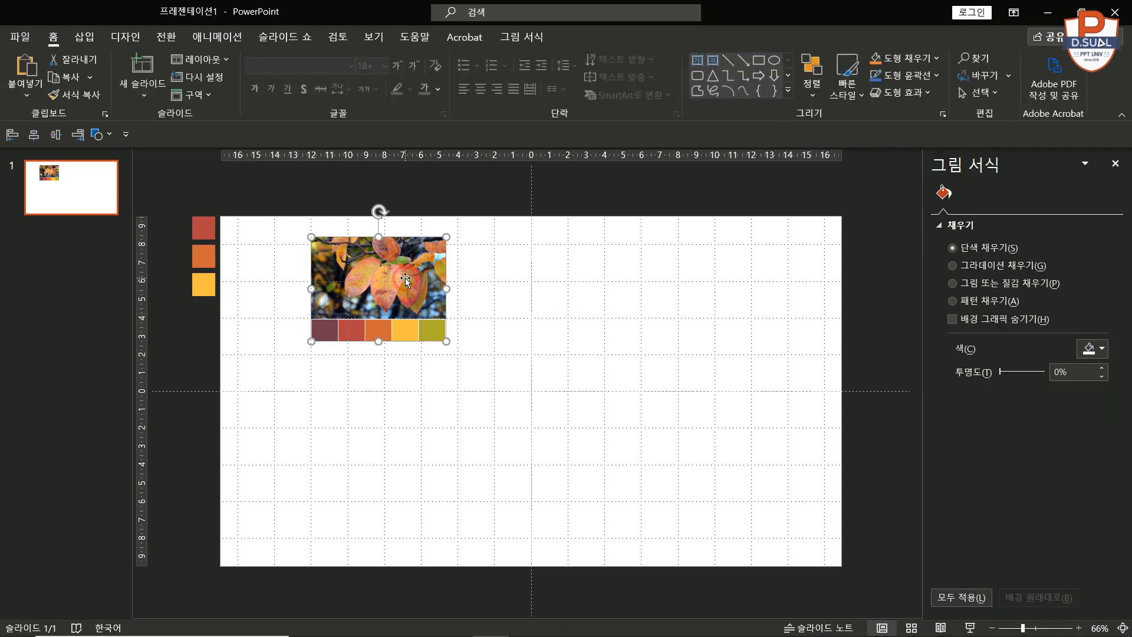
key(Delete)
click(465, 278)
drag(352, 190, 187, 330)
click(463, 404)
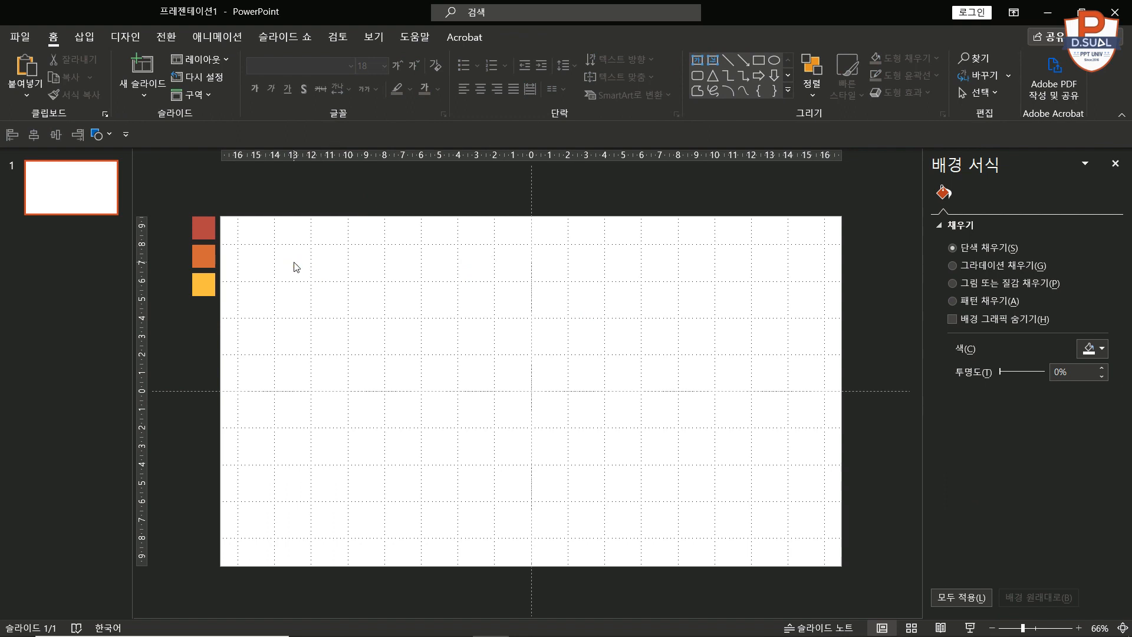
Insert a text box near the slide's center containing "Kopub 시리즈"
click(94, 34)
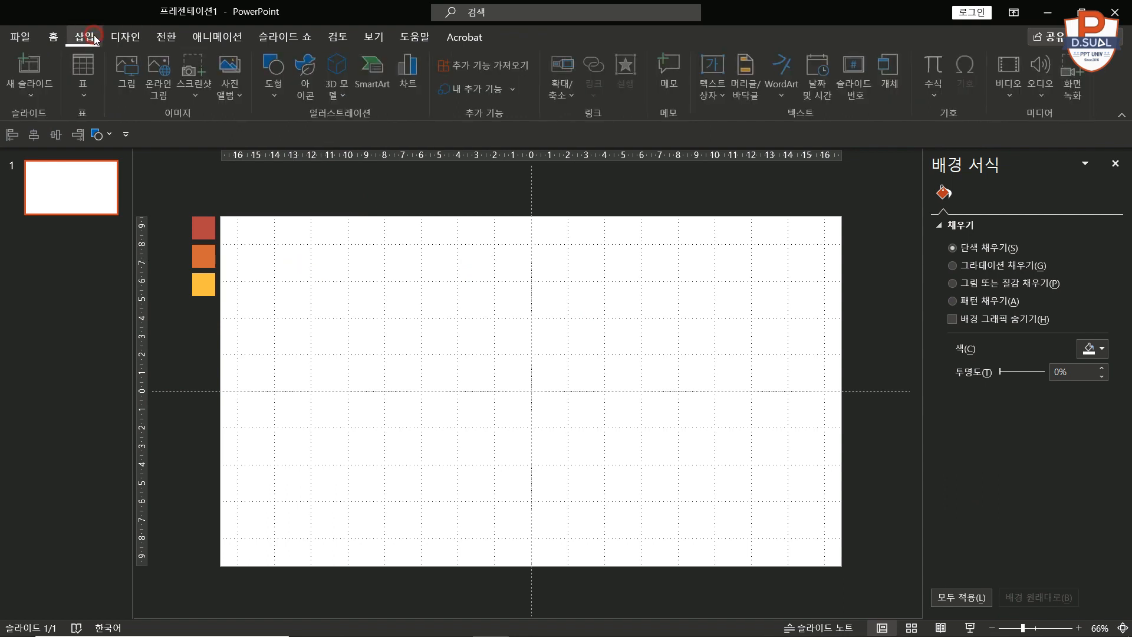
click(714, 71)
click(511, 383)
text(d)
key(BackSpace)
key(Hangul)
text(d)
key(BackSpace)
text(d)
key(BackSpace)
text(Kopub)
key(Hangul)
text(시리즈)
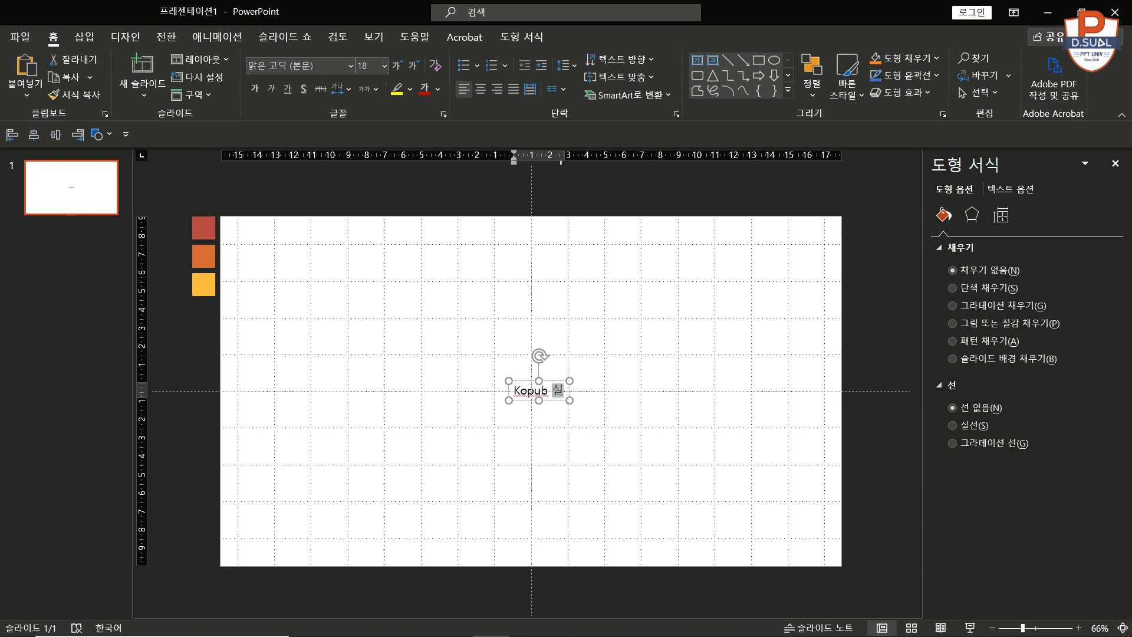
Set the text box's font to KoPub돋움체 Bold and append "Bold" to its text
click(543, 381)
click(350, 70)
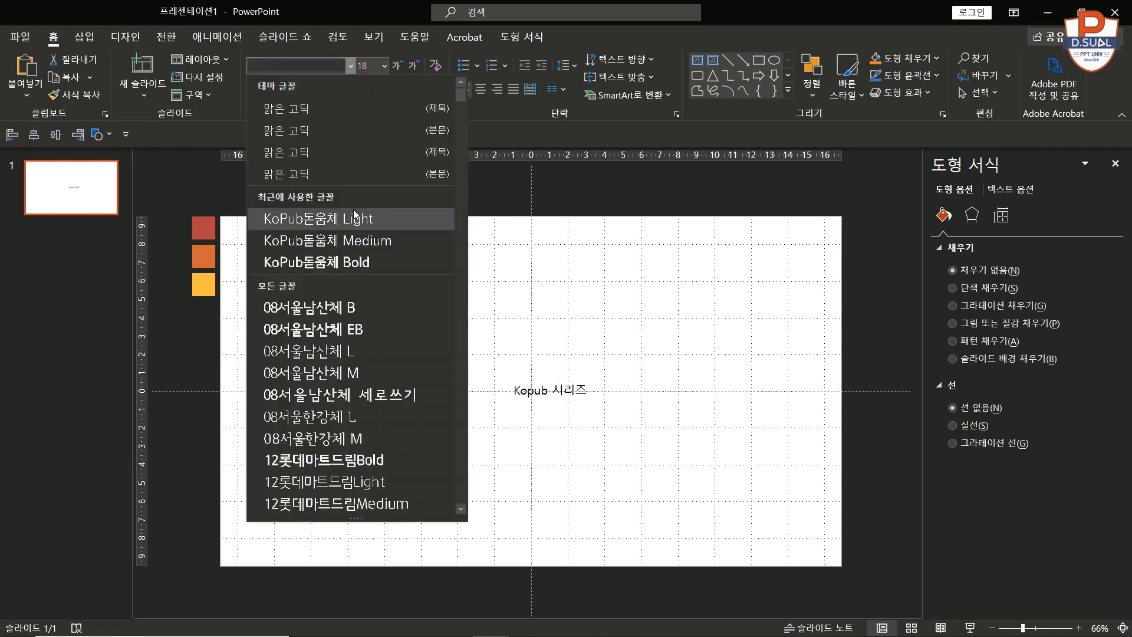
click(356, 258)
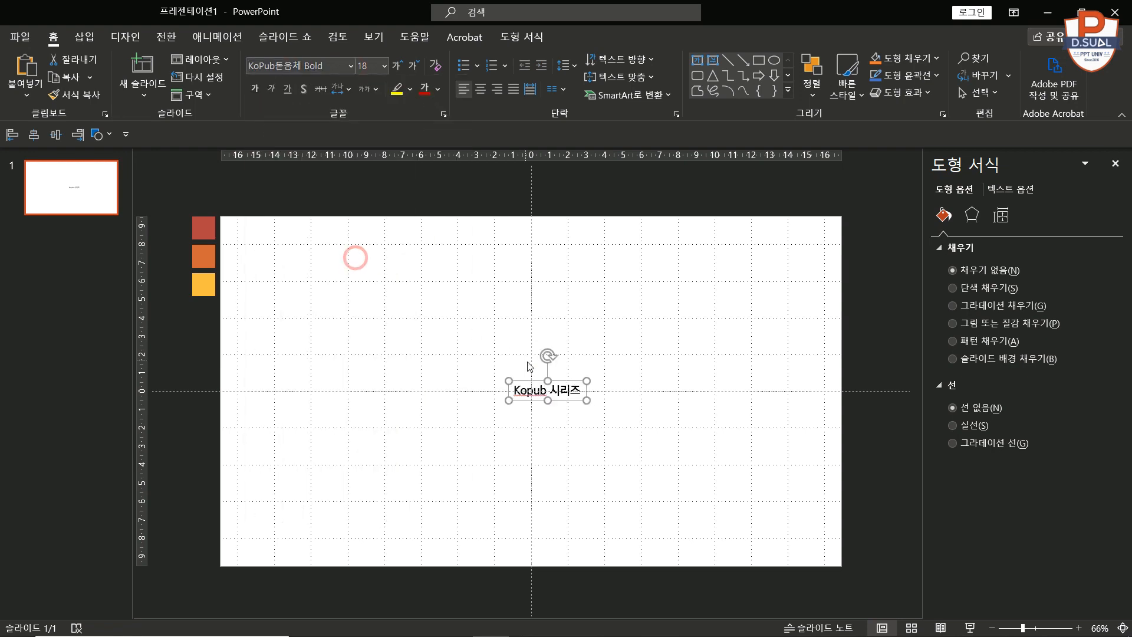
click(581, 394)
key(Hangul)
text(Bold)
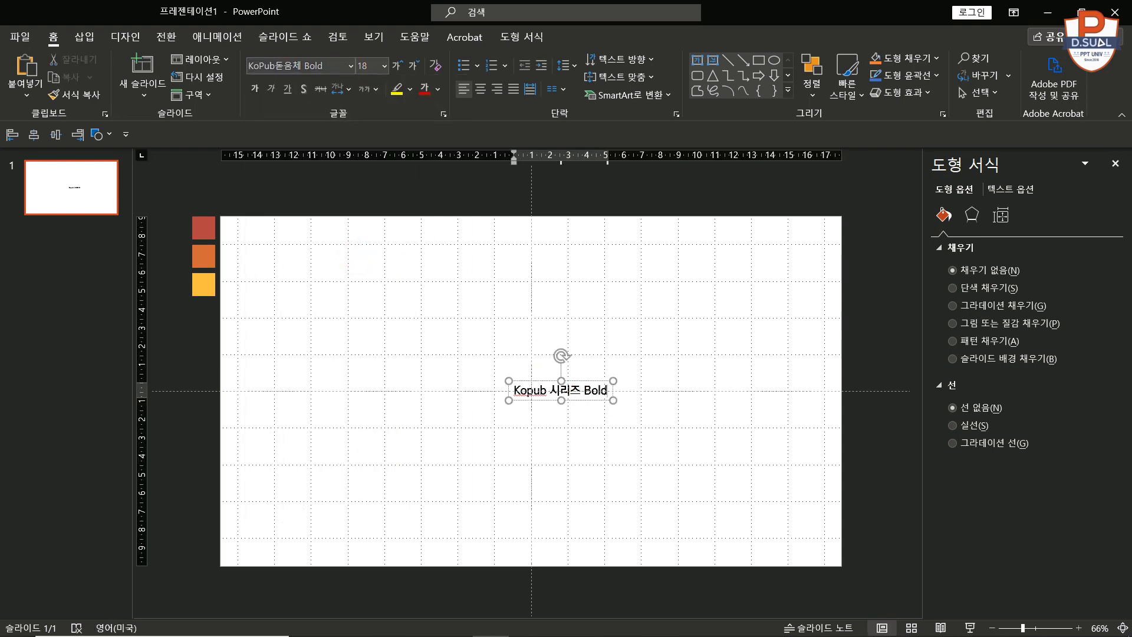
Center the text and its box on the slide, and tighten the character spacing
click(551, 397)
click(480, 93)
click(32, 139)
click(51, 139)
drag(515, 383, 559, 384)
click(347, 92)
click(353, 128)
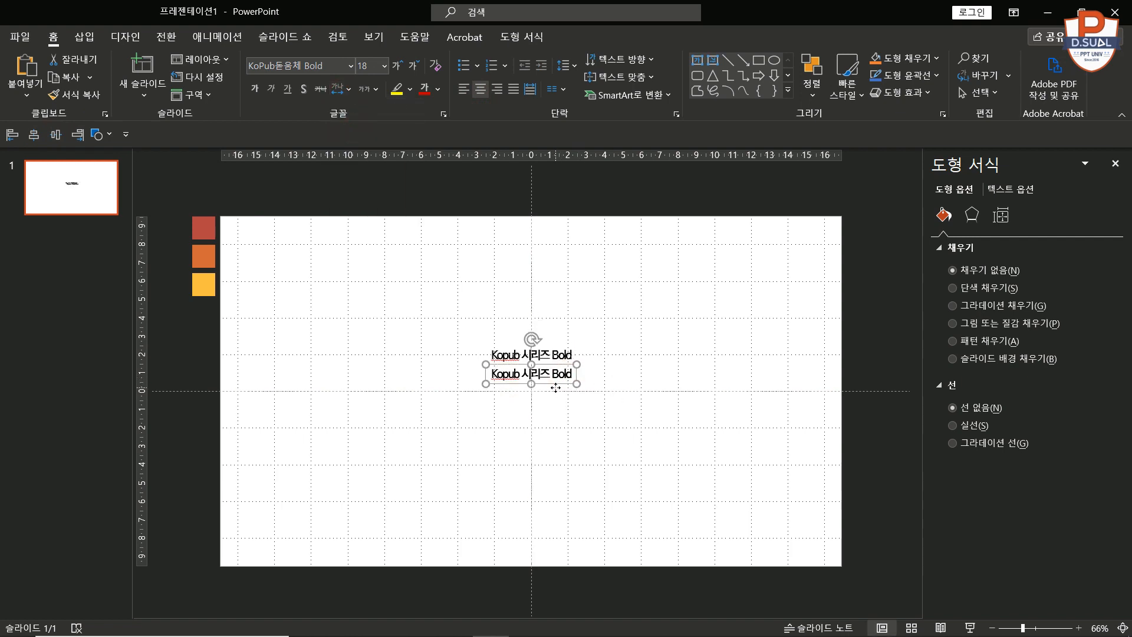
Duplicate the text line to complete a stack of three and set the middle one's font to KoPub돋움체 Medium
key(ctrl+d)
click(556, 372)
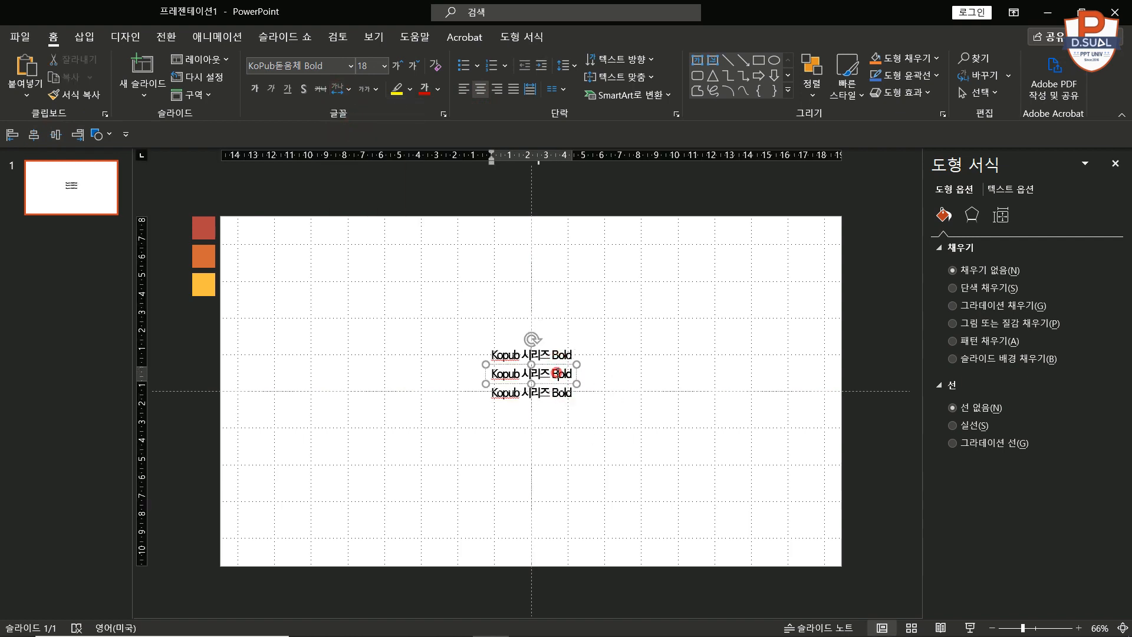
click(555, 381)
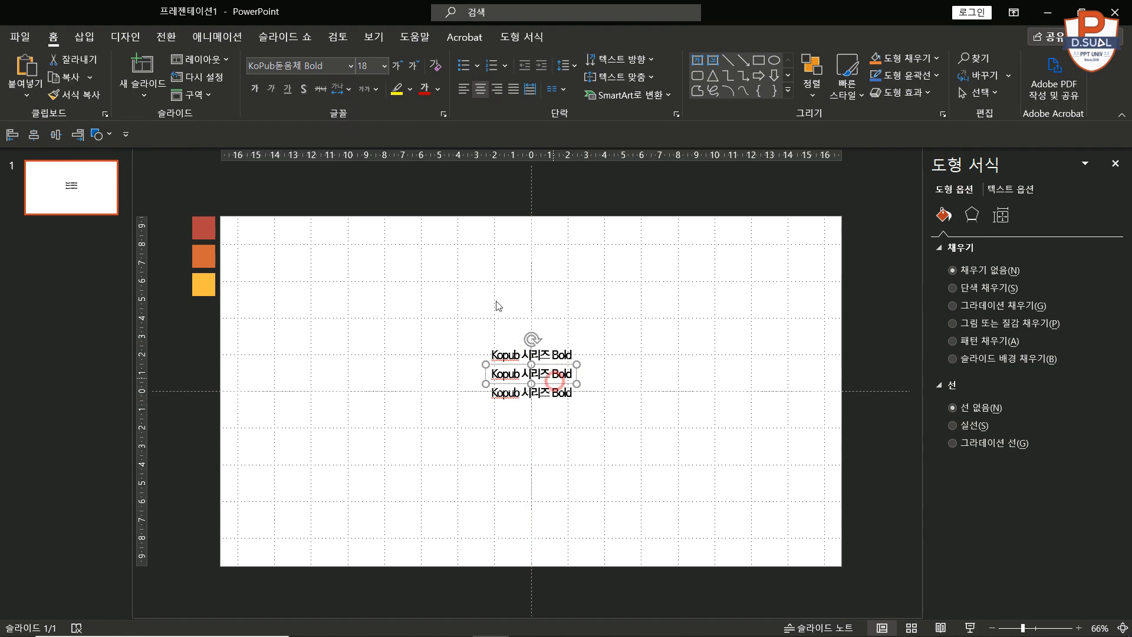
click(352, 68)
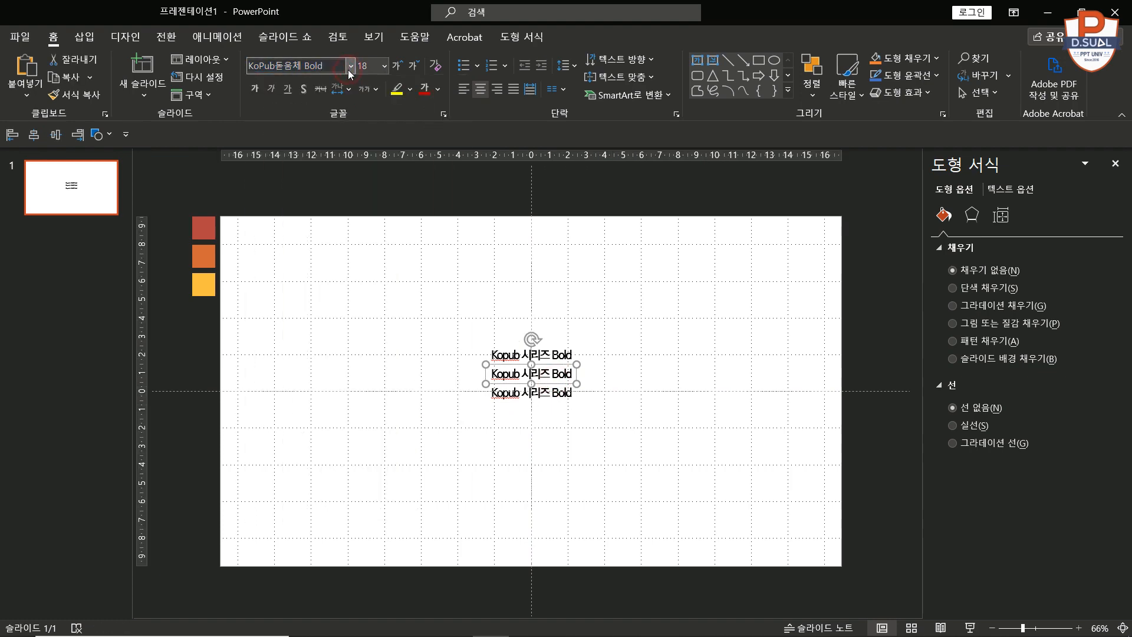
click(349, 68)
click(362, 255)
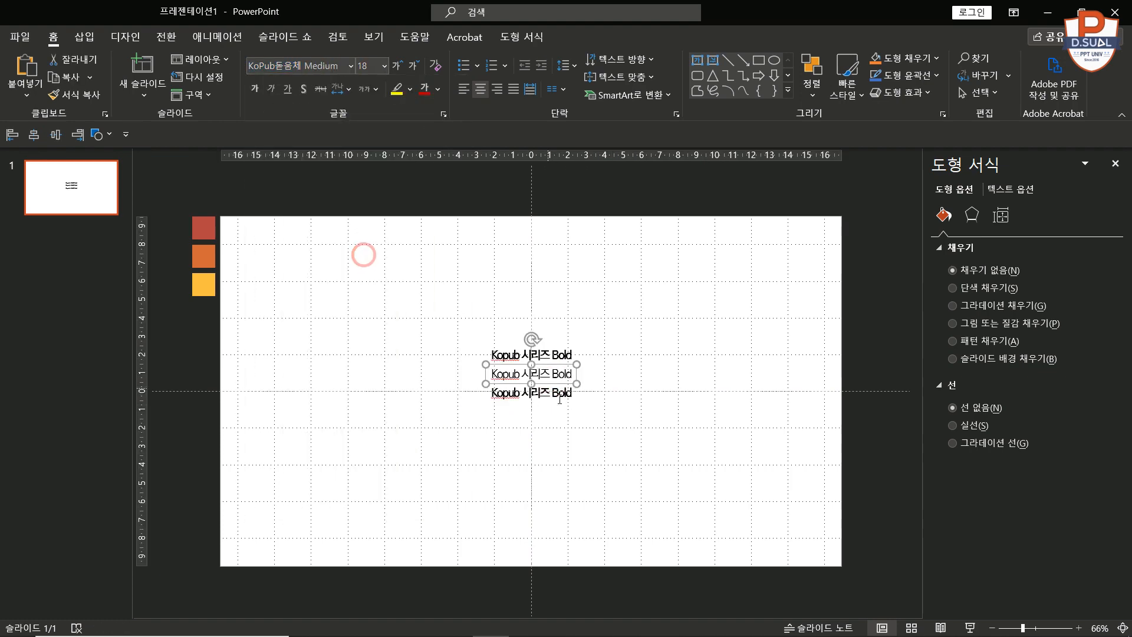
Set the bottom text line's font to KoPub돋움체 Light
click(552, 394)
click(551, 403)
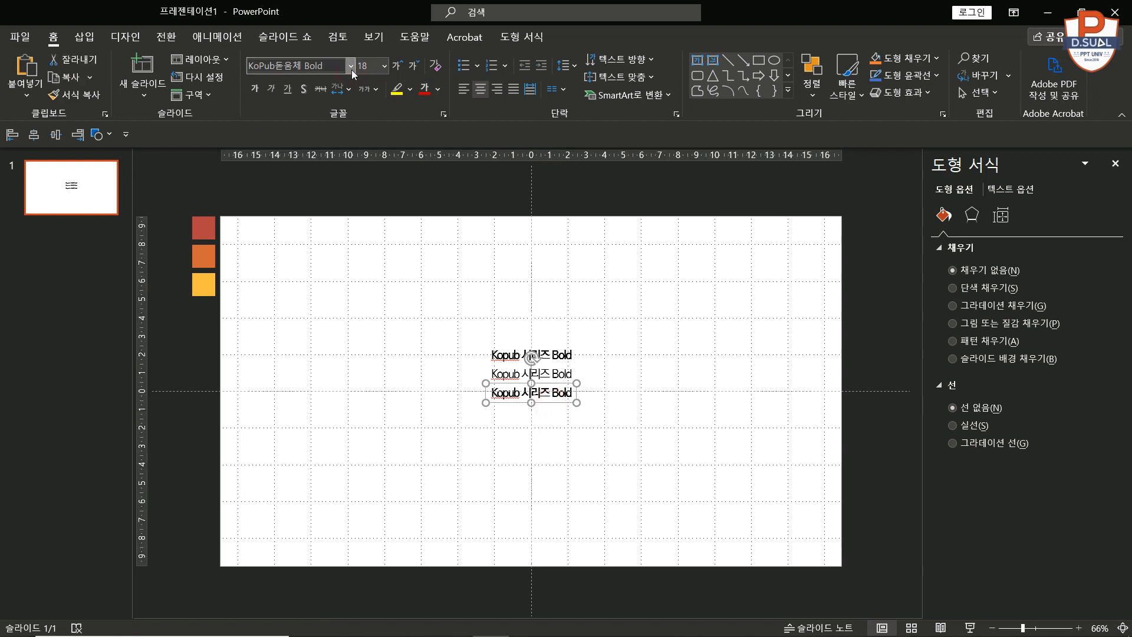
click(352, 70)
click(354, 260)
Center the three text lines on the slide as one group and preview the slide full screen
drag(662, 308, 444, 437)
key(ctrl+g)
click(69, 141)
click(35, 140)
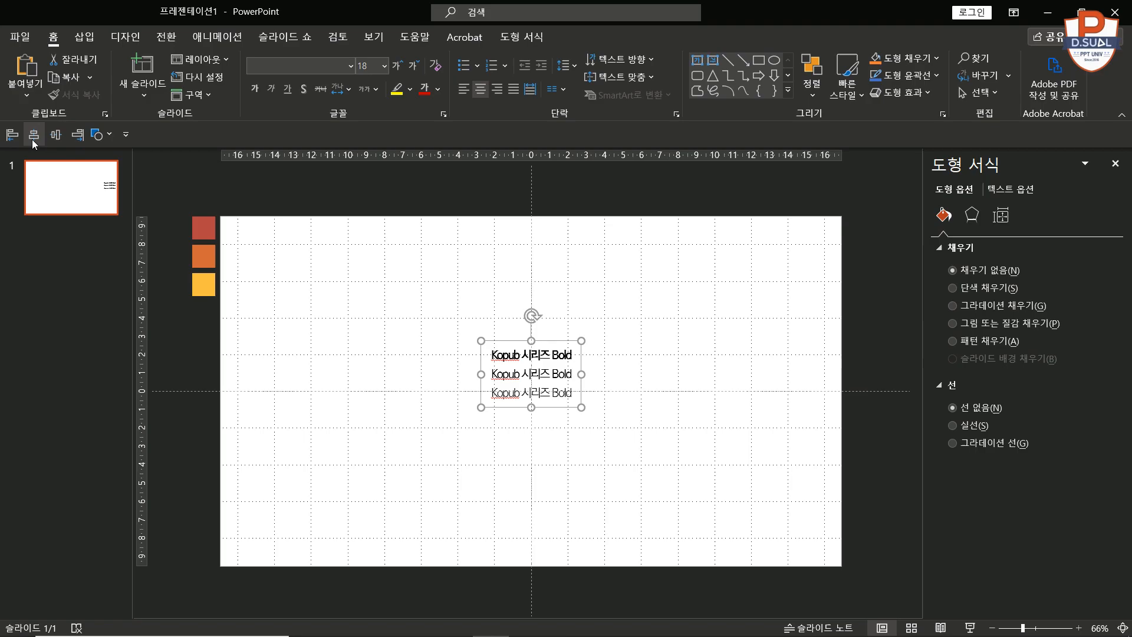
click(55, 135)
key(F5)
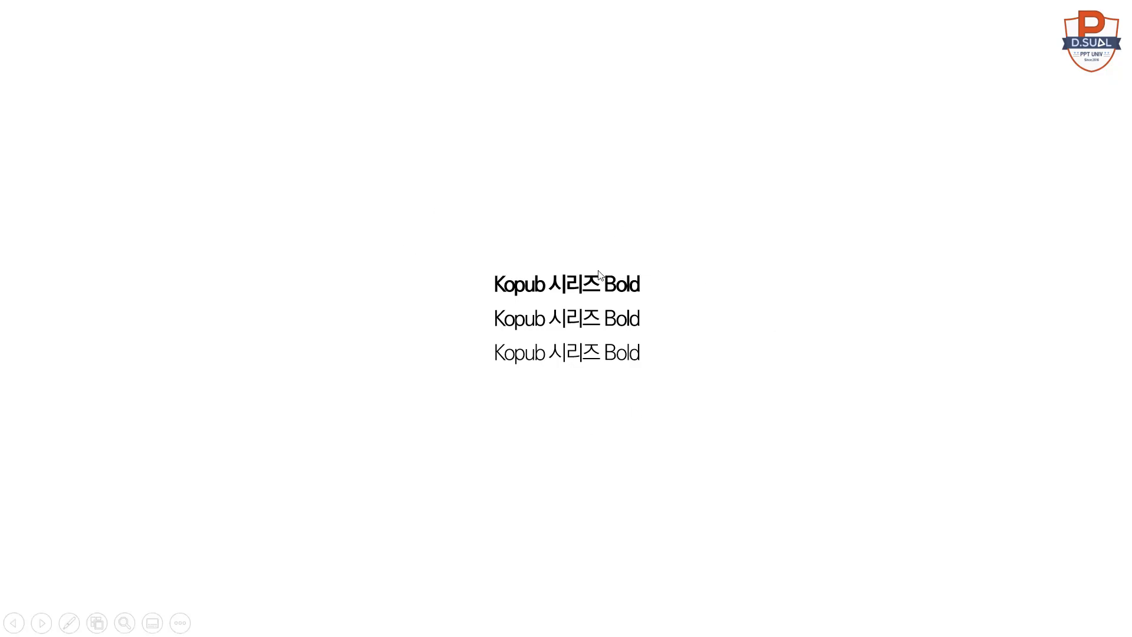
key(Escape)
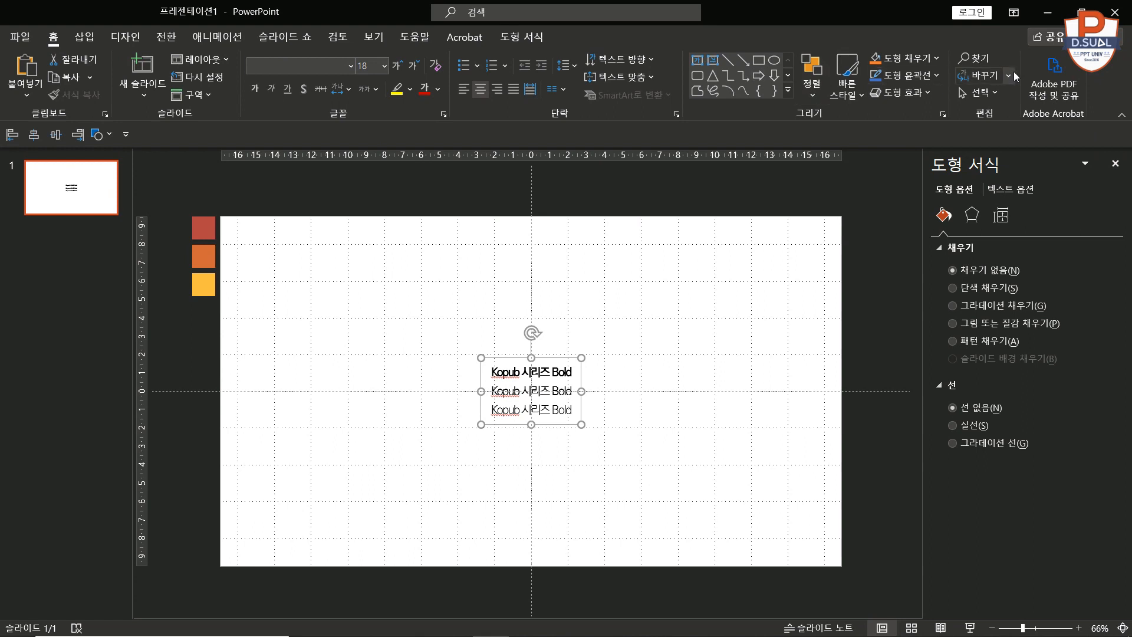
Choose KoPub돋움체 Bold as the font to replace, look through the available replacement fonts, and close without replacing it
click(551, 367)
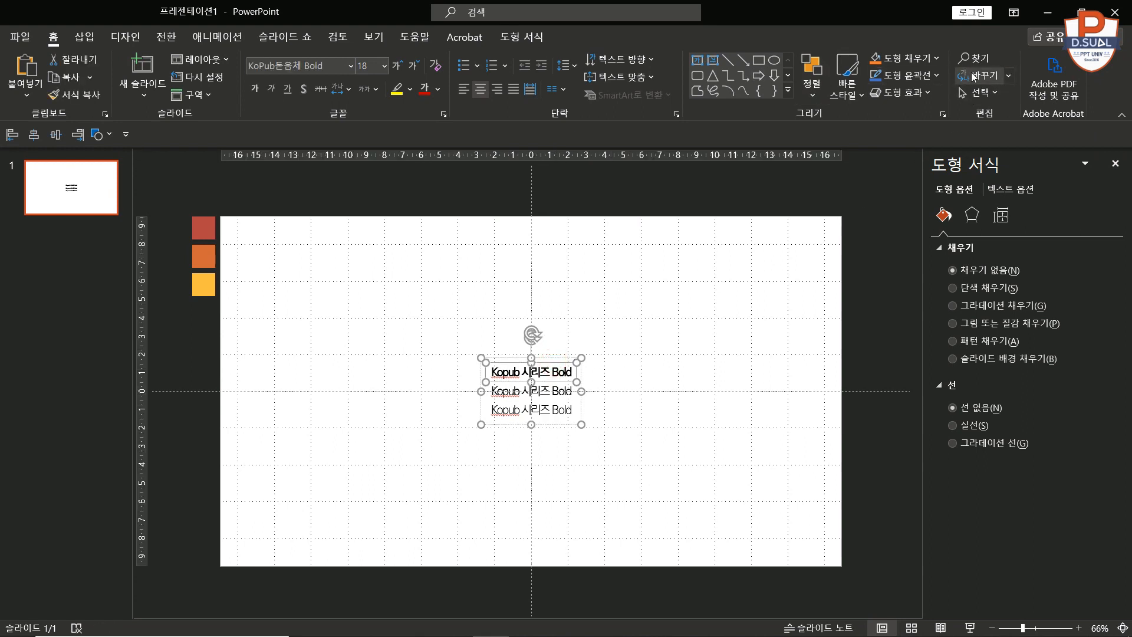
click(1009, 75)
click(1017, 118)
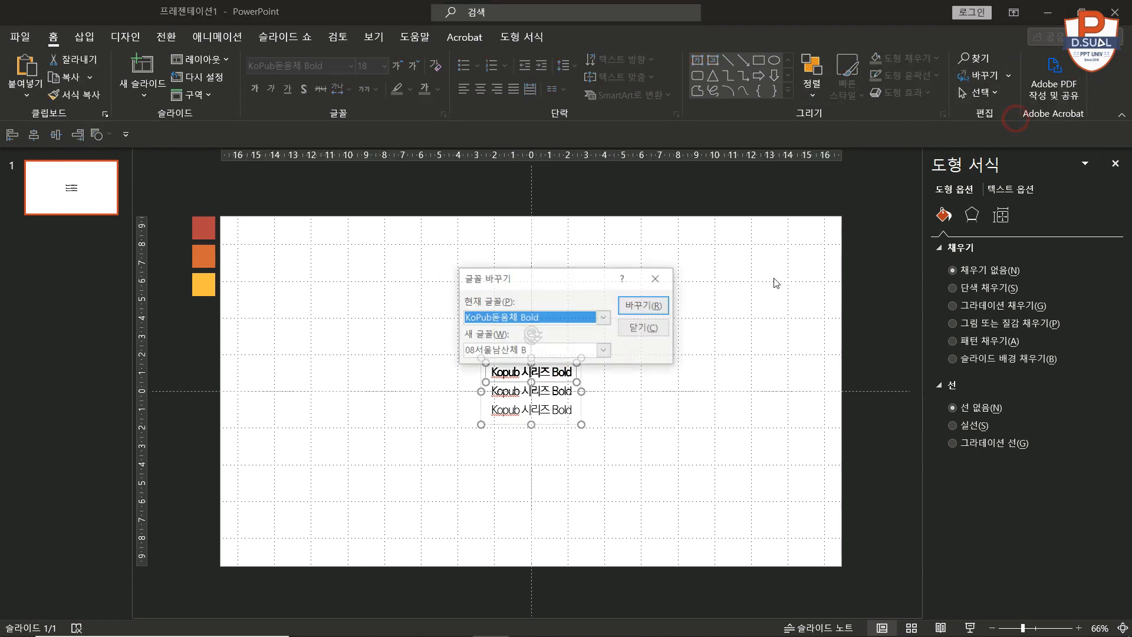
click(582, 319)
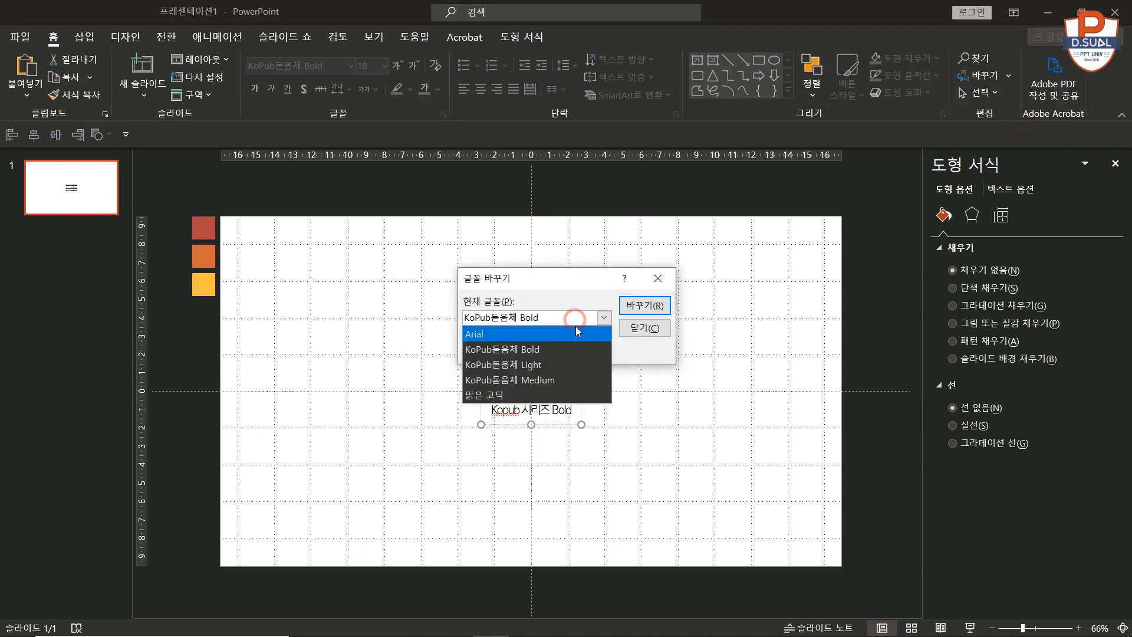
click(542, 350)
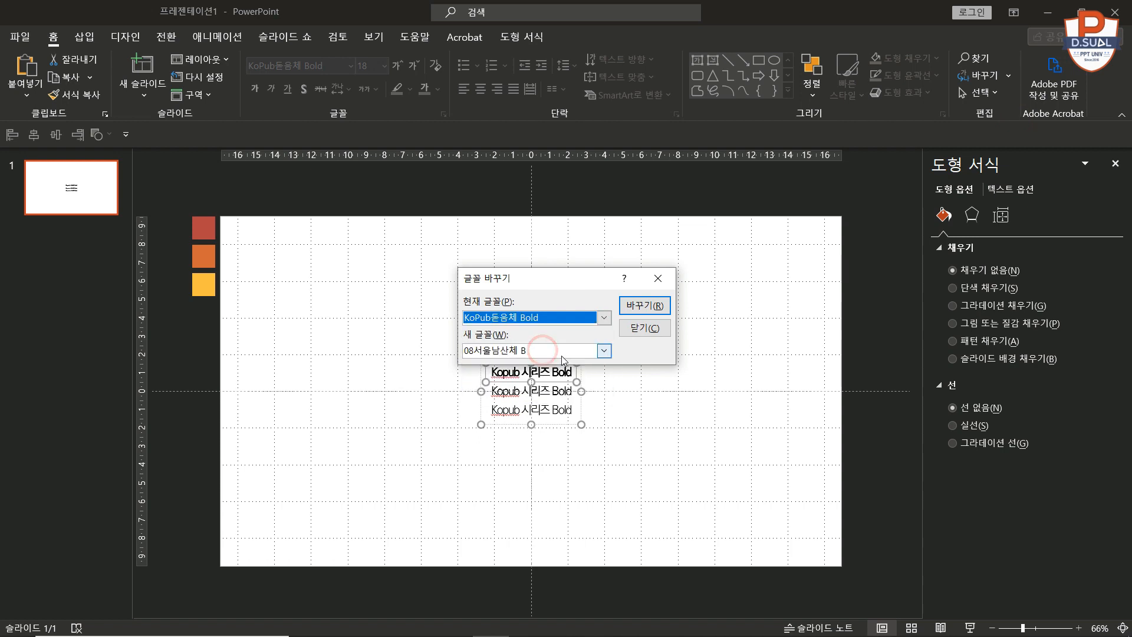
click(564, 353)
scroll(572, 463, down, 1)
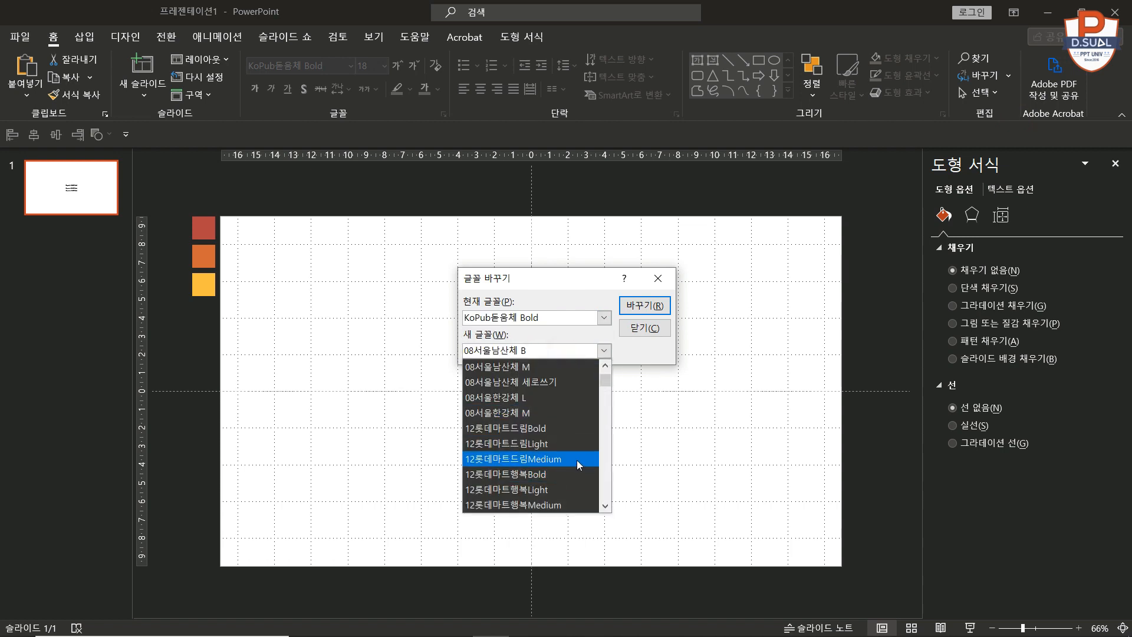
click(661, 324)
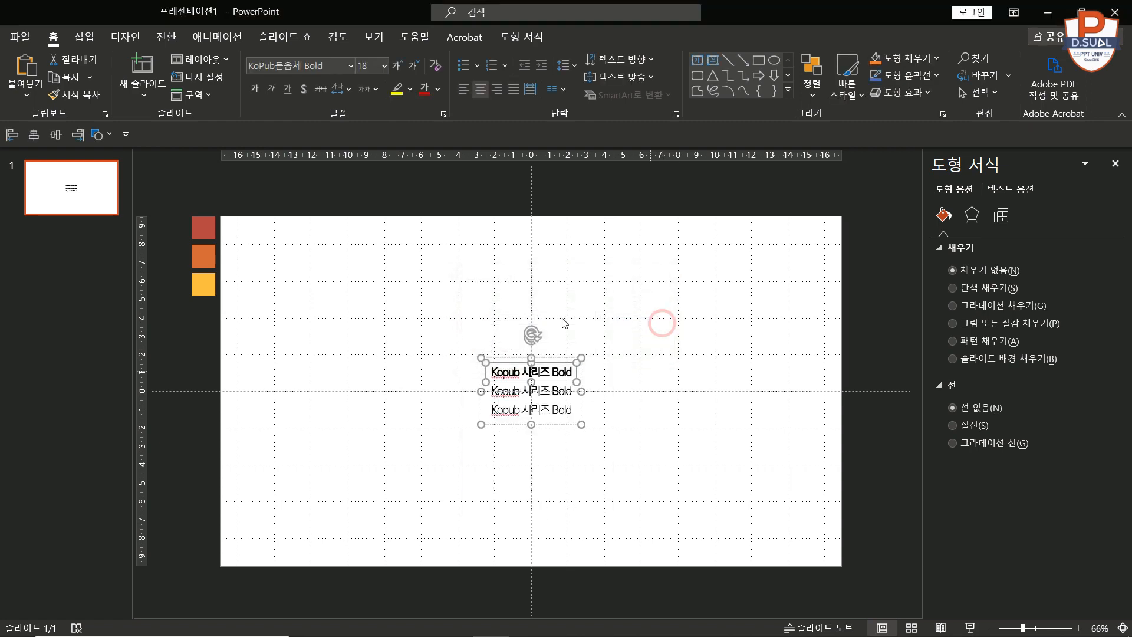
Preview the three KoPub font lines as a full-screen slide show and return to editing
click(649, 354)
key(F5)
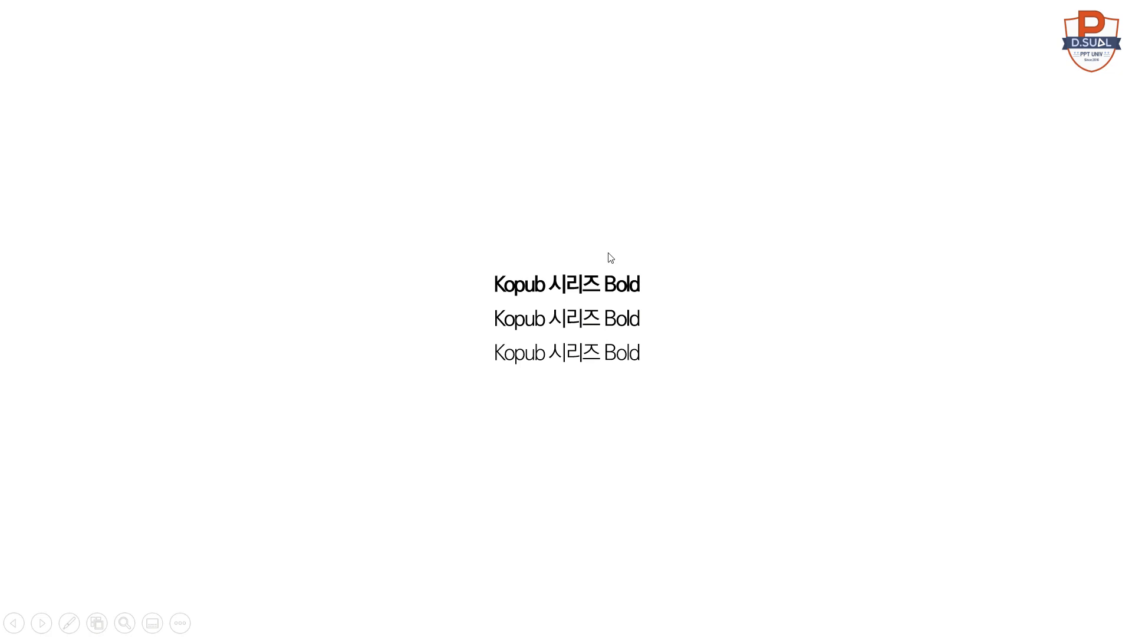
key(Escape)
click(397, 263)
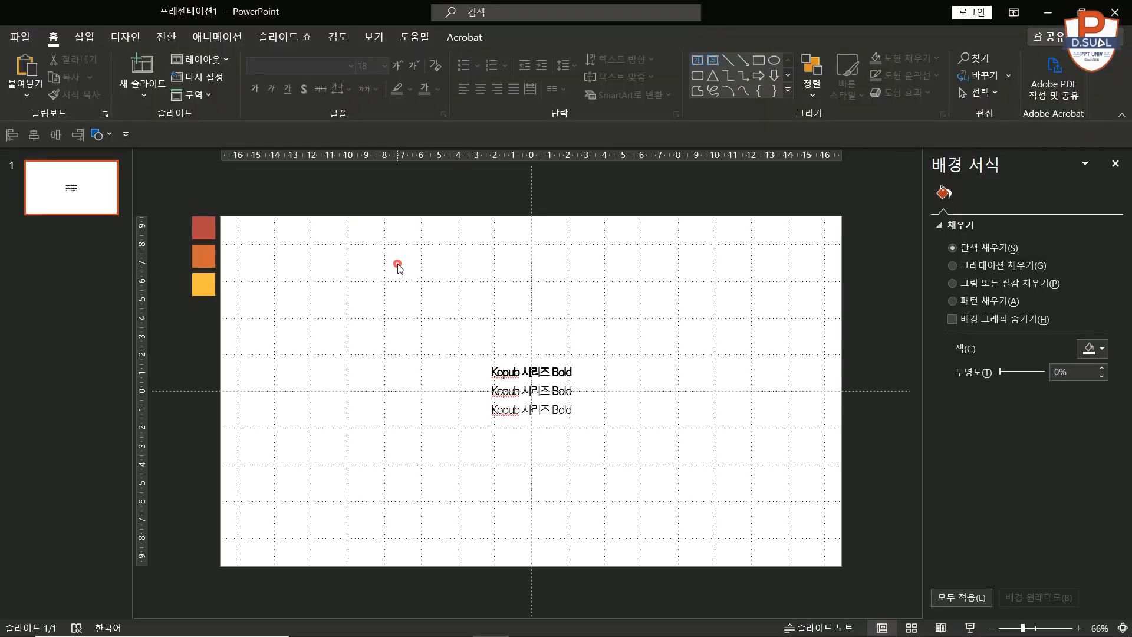
scroll(431, 274, down, 4)
drag(303, 254, 437, 408)
click(437, 408)
drag(654, 341, 493, 426)
click(648, 447)
scroll(641, 443, up, 4)
click(560, 386)
click(561, 352)
click(561, 357)
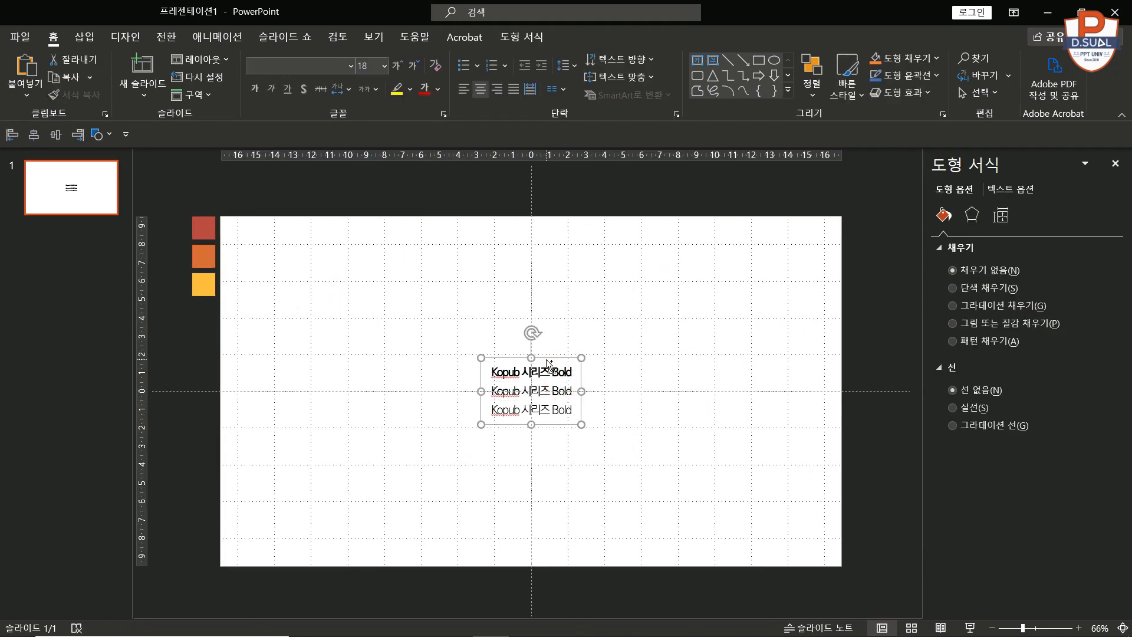
click(627, 348)
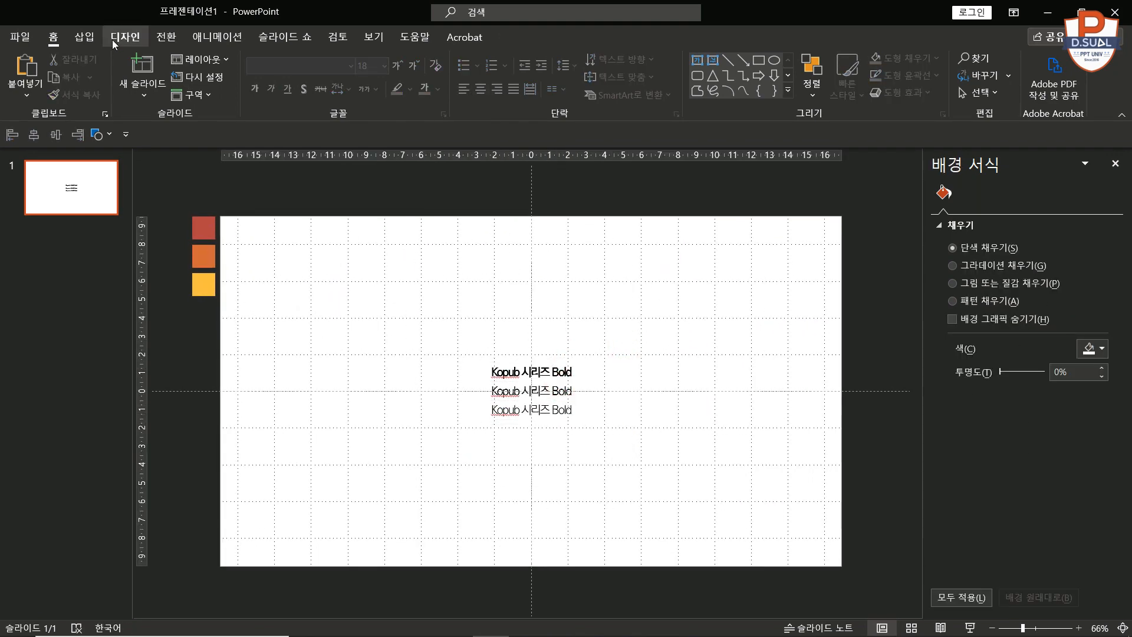
Draw a narrow vertical rectangle about 1.6 cm high and 0.32 cm wide near the slide's upper-left corner
click(83, 38)
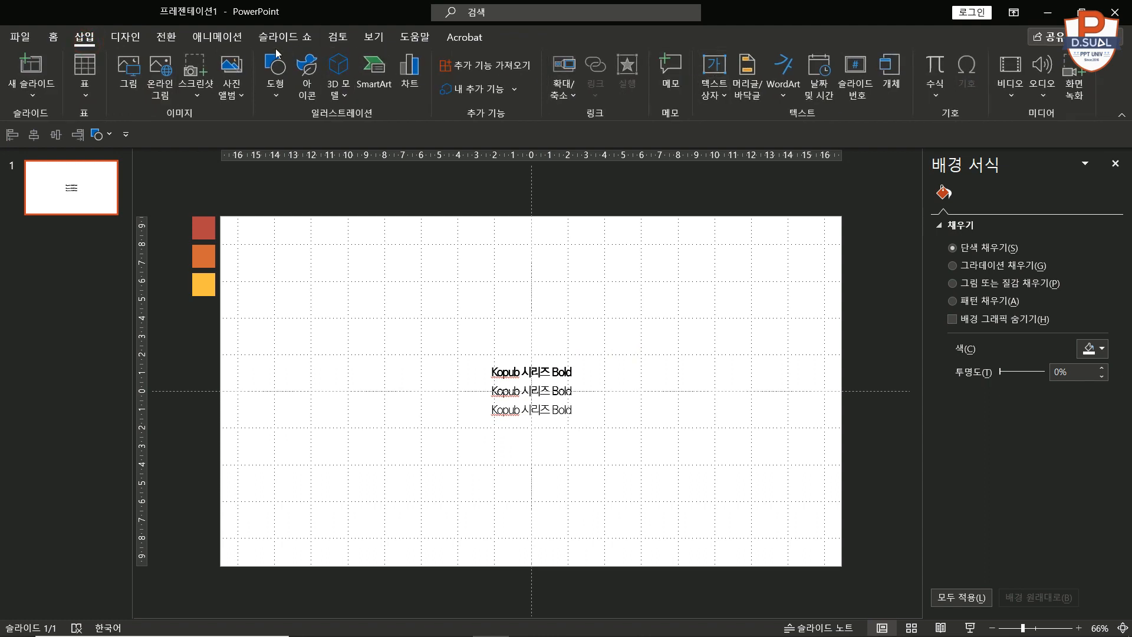
click(275, 71)
click(350, 151)
drag(242, 231, 243, 255)
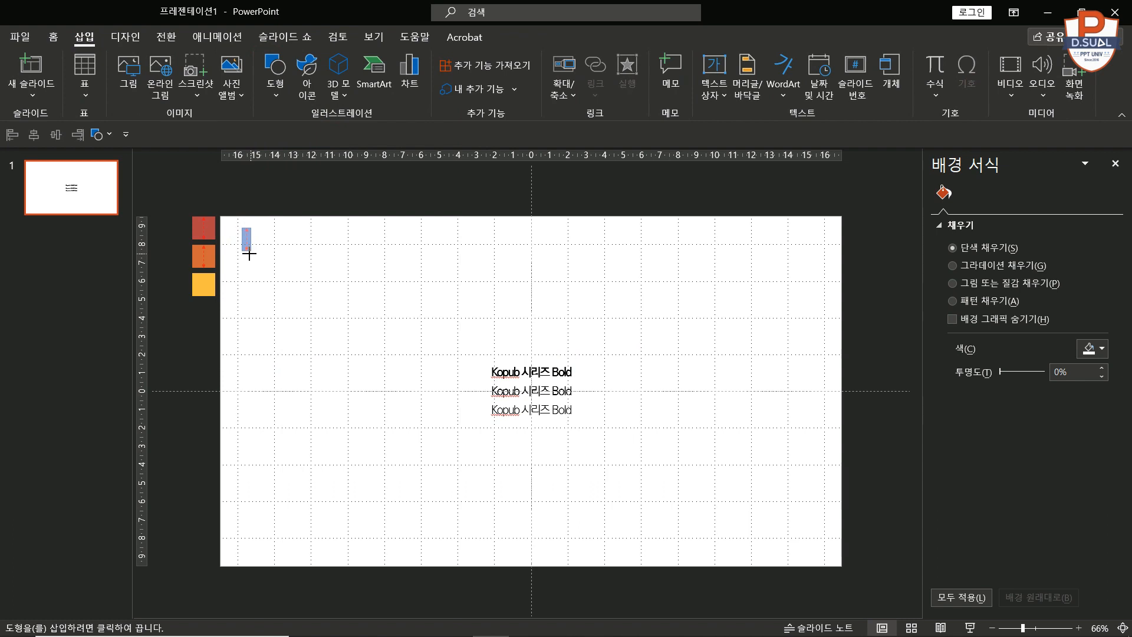
drag(248, 258, 247, 258)
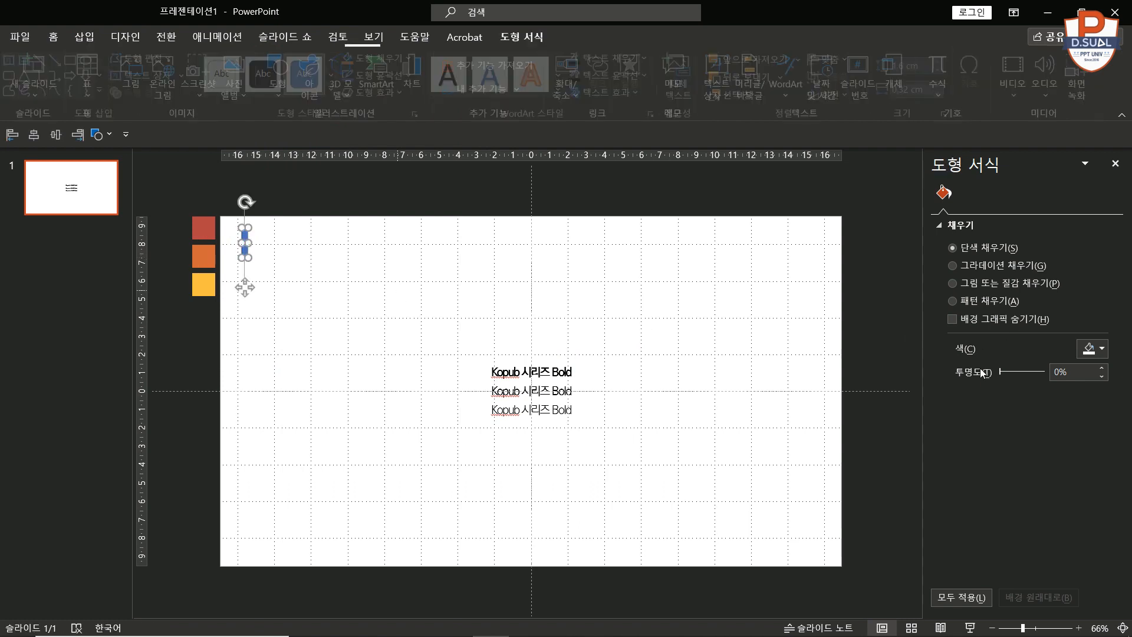
Fill the rectangle with the orange sampled from the middle palette swatch and move it closer to the slide's left edge
click(1100, 387)
click(1051, 611)
click(203, 255)
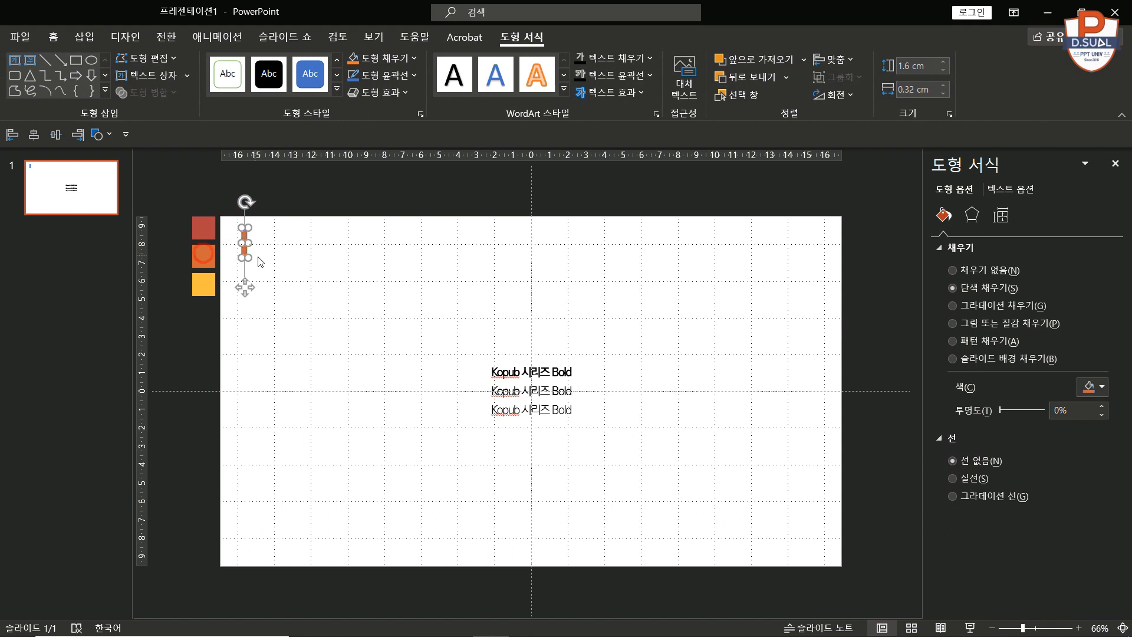
drag(244, 292, 234, 289)
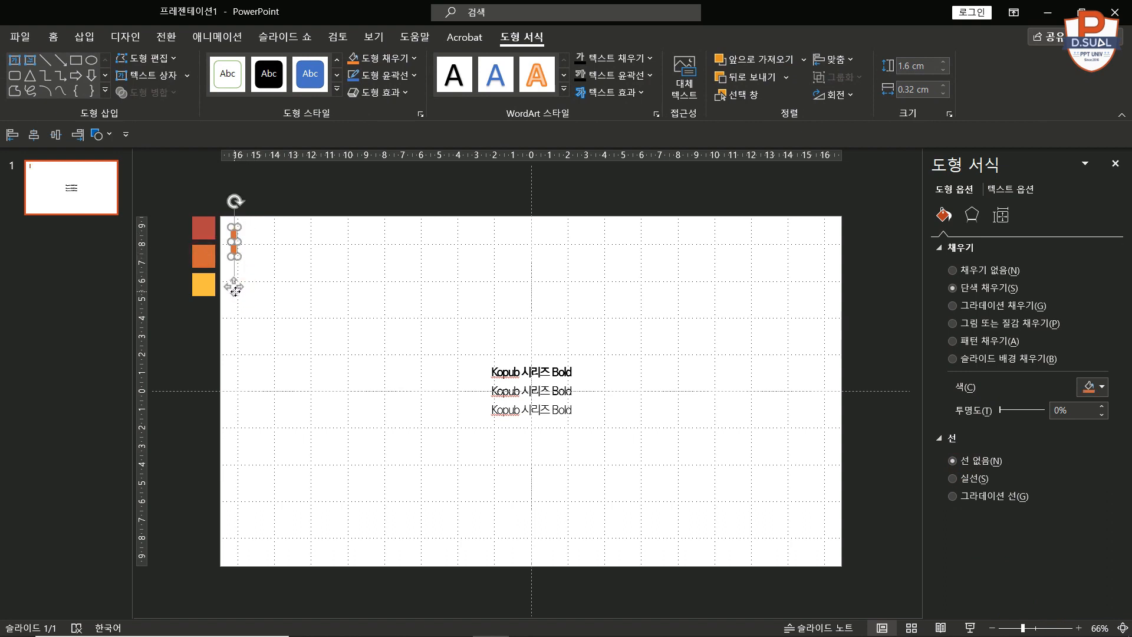
Copy the top bold Kopub line to the area right of the orange bar and left-align its text
click(528, 378)
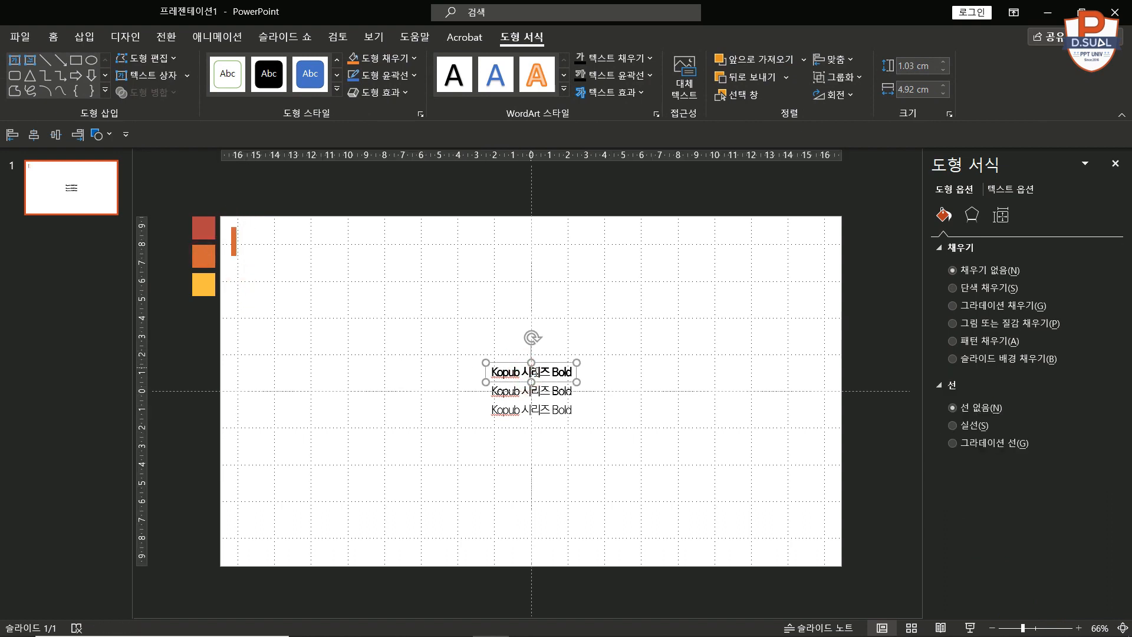
key(ctrl+v)
drag(496, 369, 321, 236)
click(53, 36)
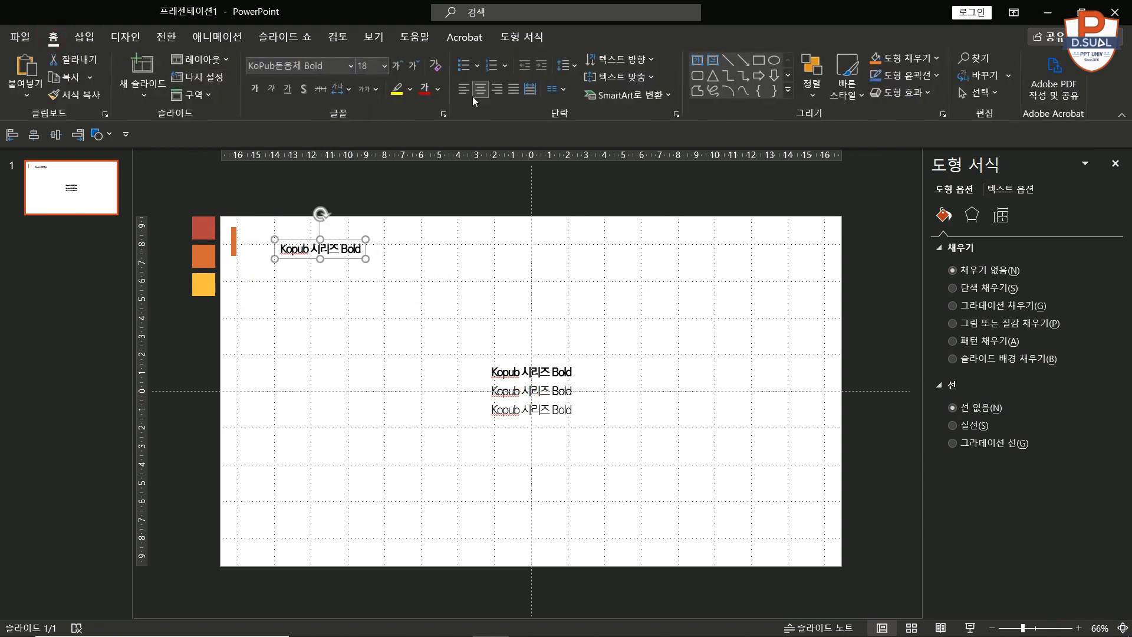
Replace the copied line's text with "여기에는 제목을 입력해주세요."
double_click(335, 250)
key(ctrl+a)
text(여기에는)
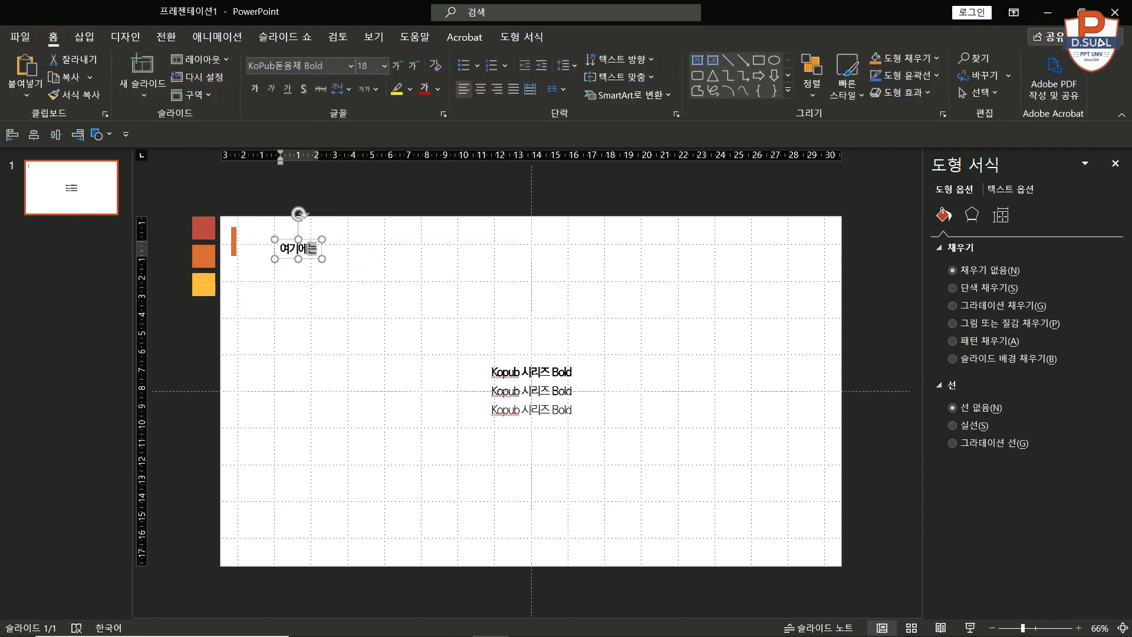
text( 제모ㄱ을 입력해주세요.)
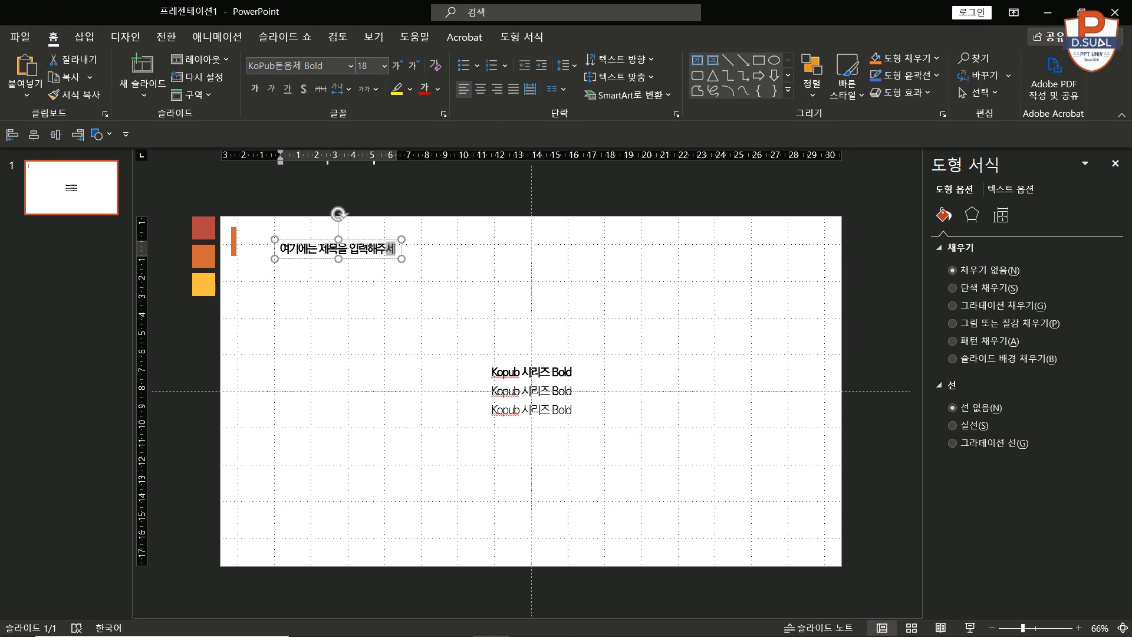
Enlarge the title to 24 pt, place it directly beside the orange bar and align the two on their vertical middle
drag(338, 228, 271, 234)
key(ctrl+shift+period)
key(ctrl+shift+period)
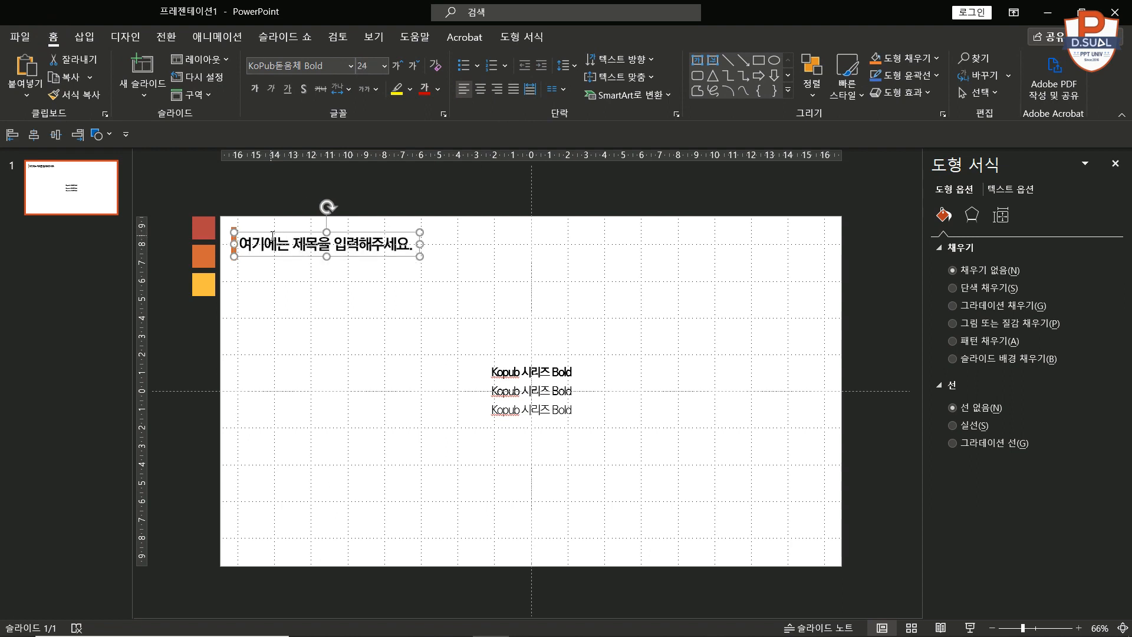
drag(449, 209, 214, 302)
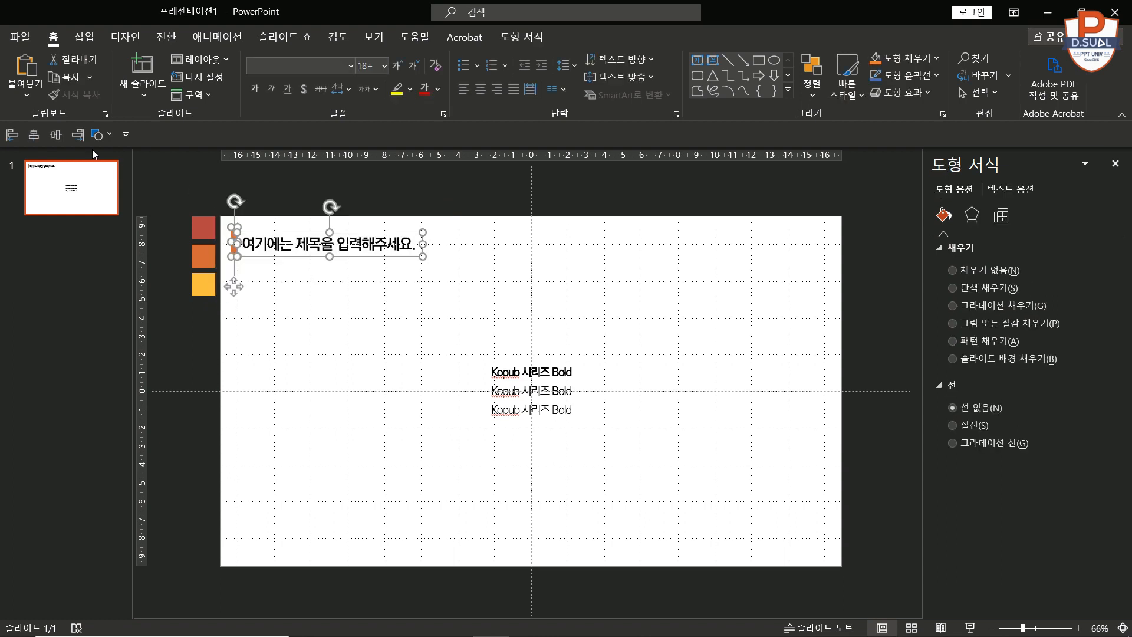
click(50, 139)
Change the title text to "여기는 제목 폰트는 Kopub Bold 사이즈는 24pt"
triple_click(291, 245)
text(여)
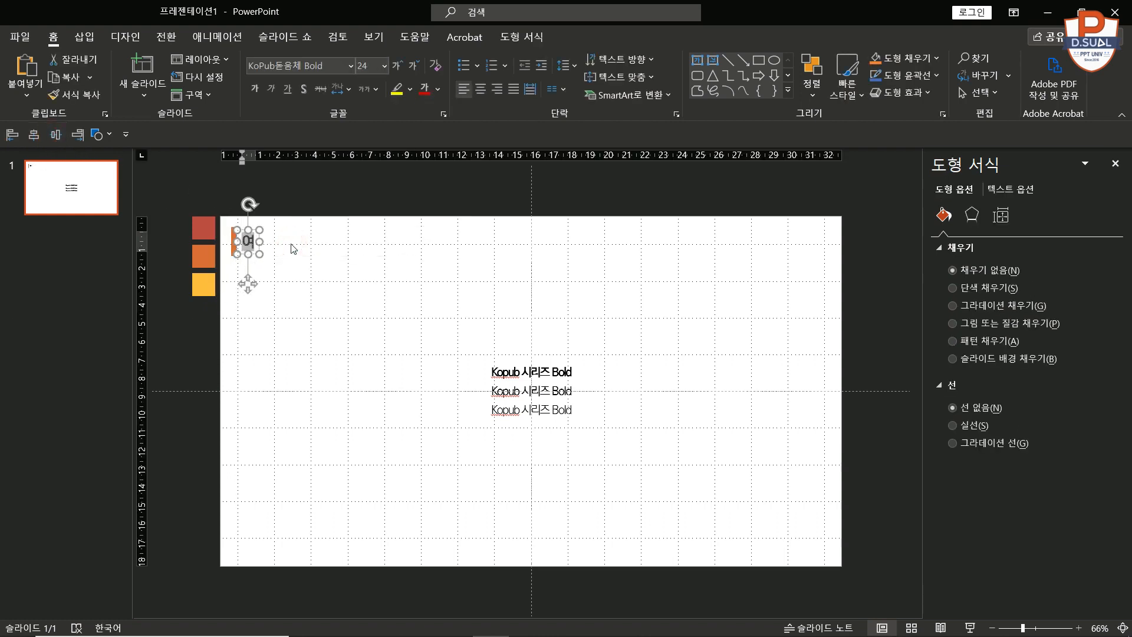
text(기는 제목 폰트는)
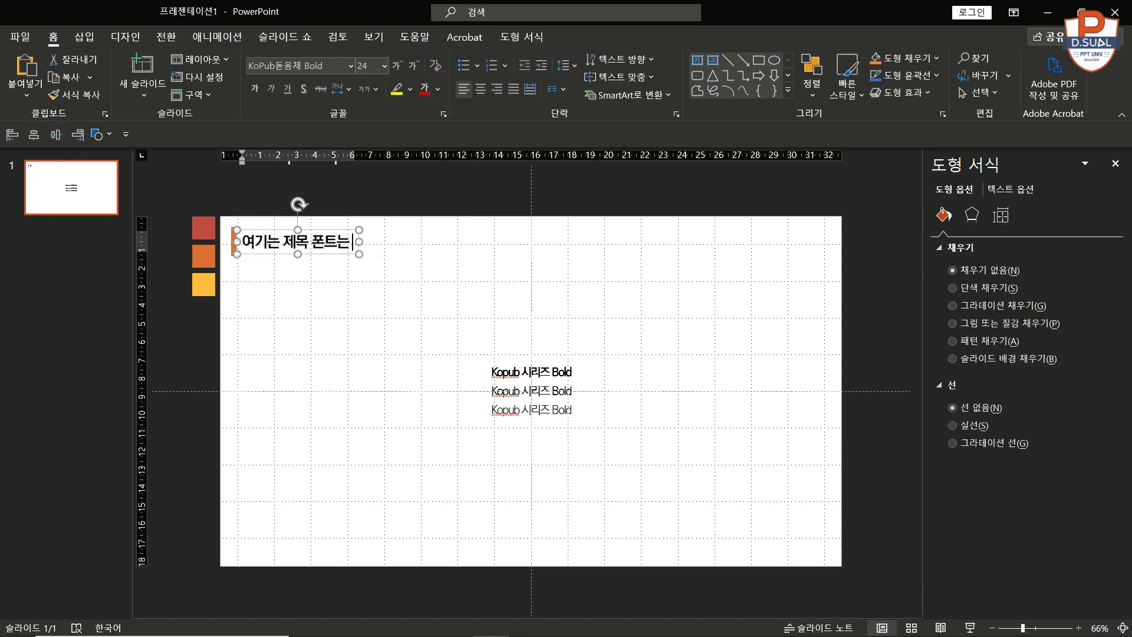
key(Hangul)
text(Kopub Bold)
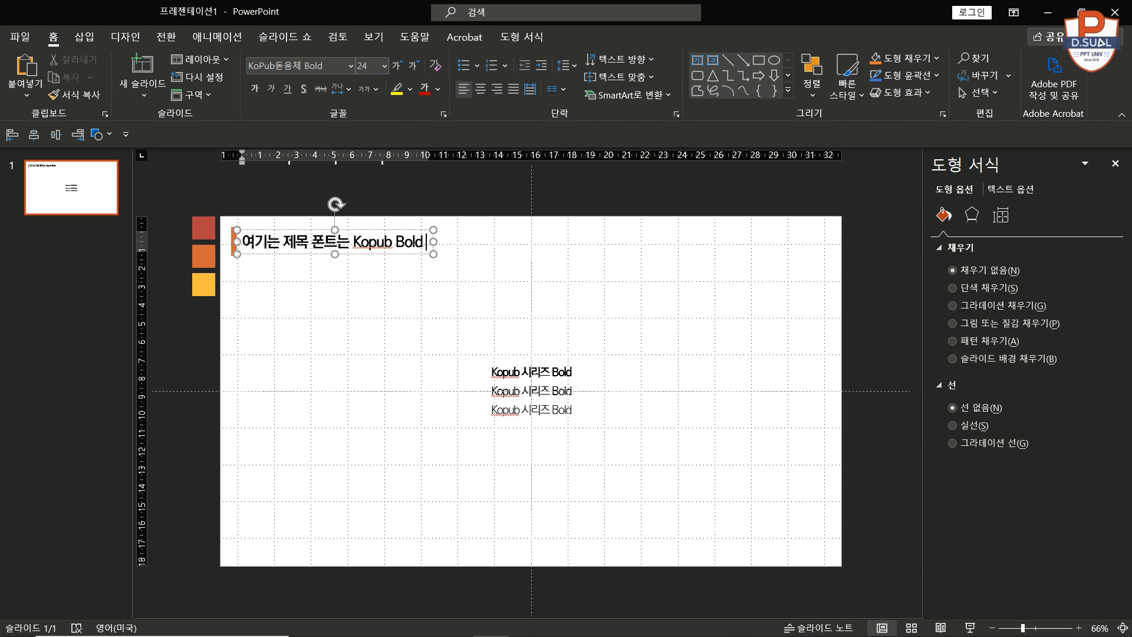
text(사이즈는 24pt)
Preview the slide with its new title and orange bar full screen, and end the show
click(417, 340)
key(F5)
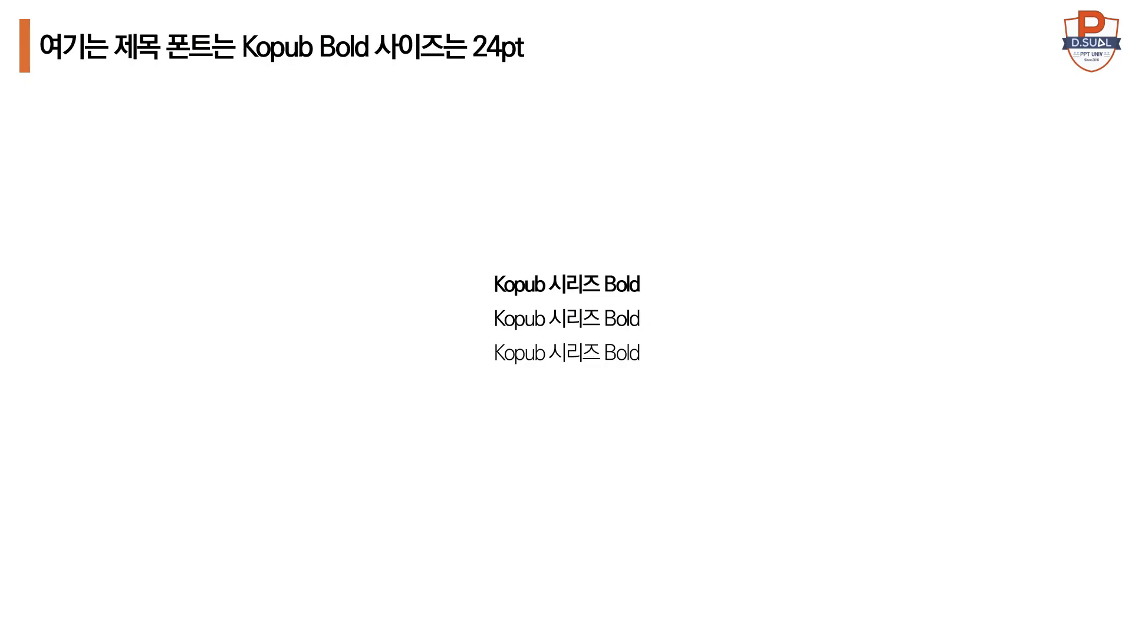
key(Escape)
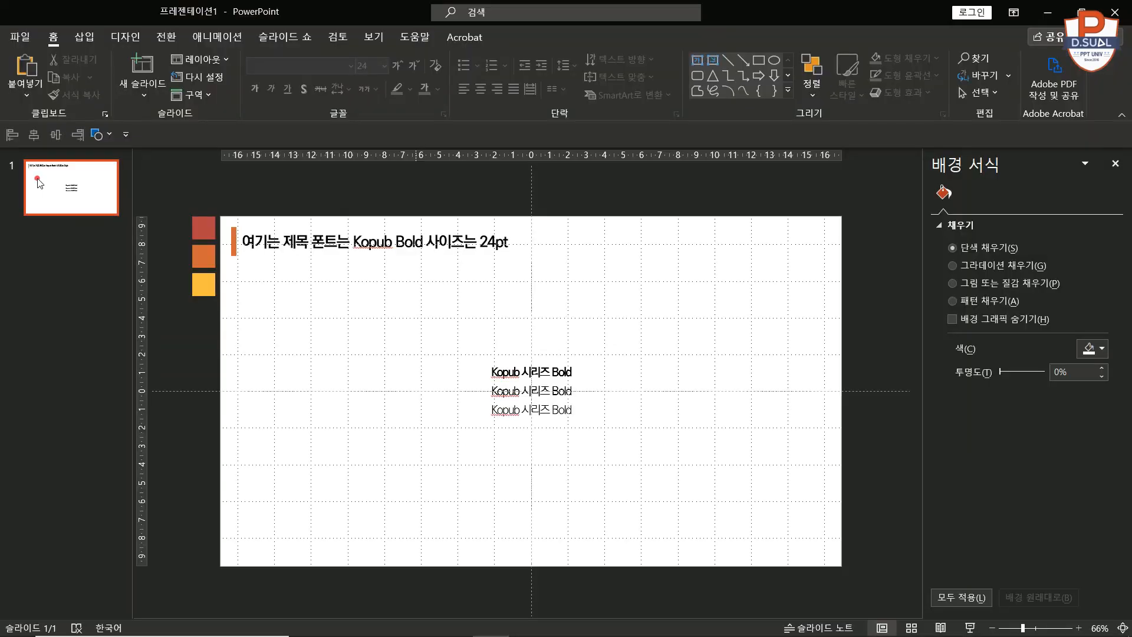
Duplicate the slide and, on the copy, move the title and its orange bar slightly inward from the upper-left corner
key(ctrl+c)
key(ctrl+v)
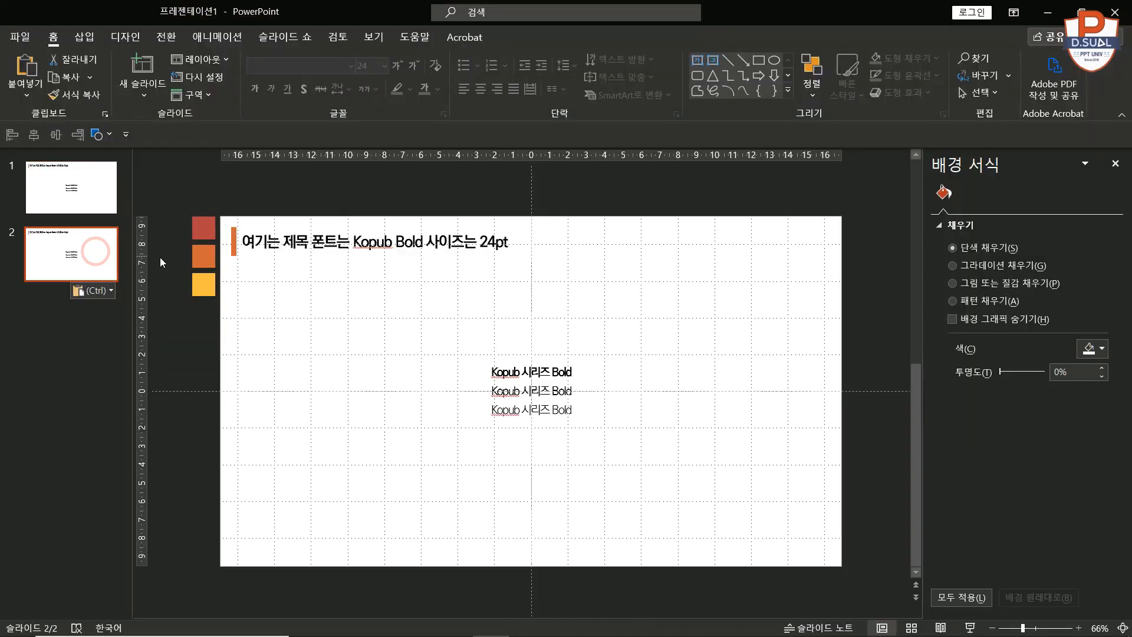
click(508, 298)
drag(596, 298, 200, 203)
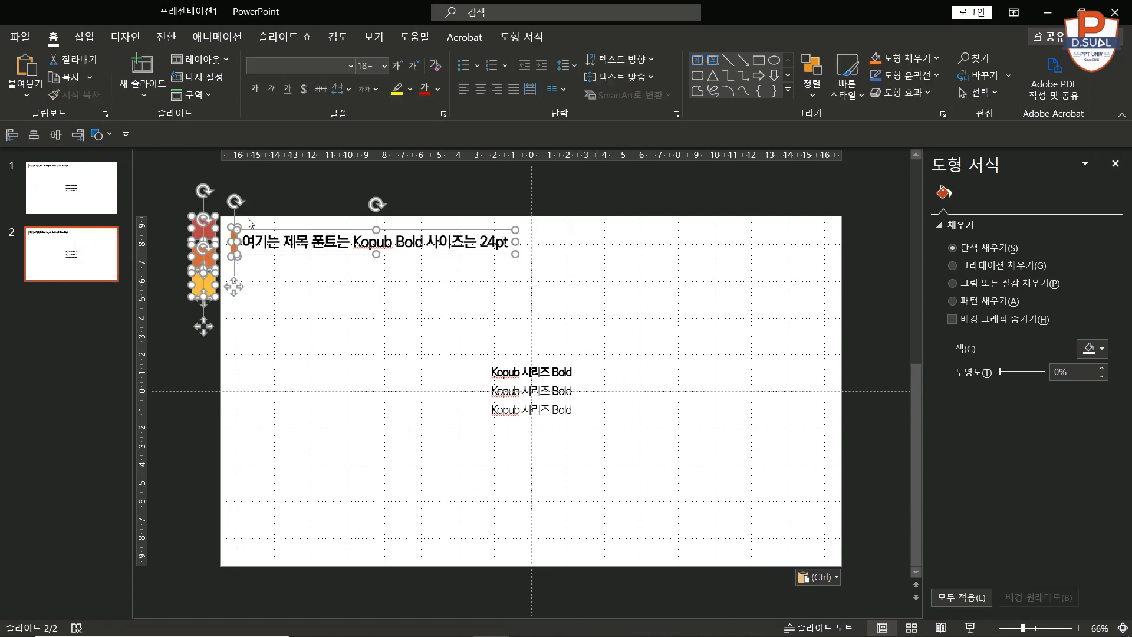
click(540, 288)
drag(541, 287, 271, 243)
Compare the second slide's inward title placement with the first slide in a full-screen preview
click(110, 211)
key(F5)
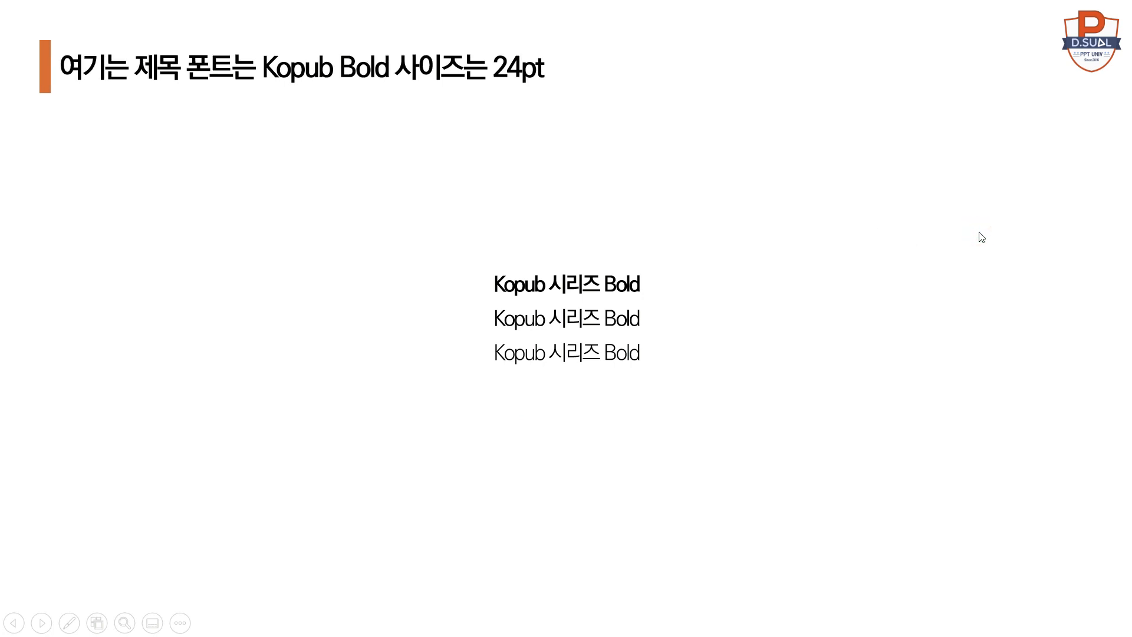
key(Escape)
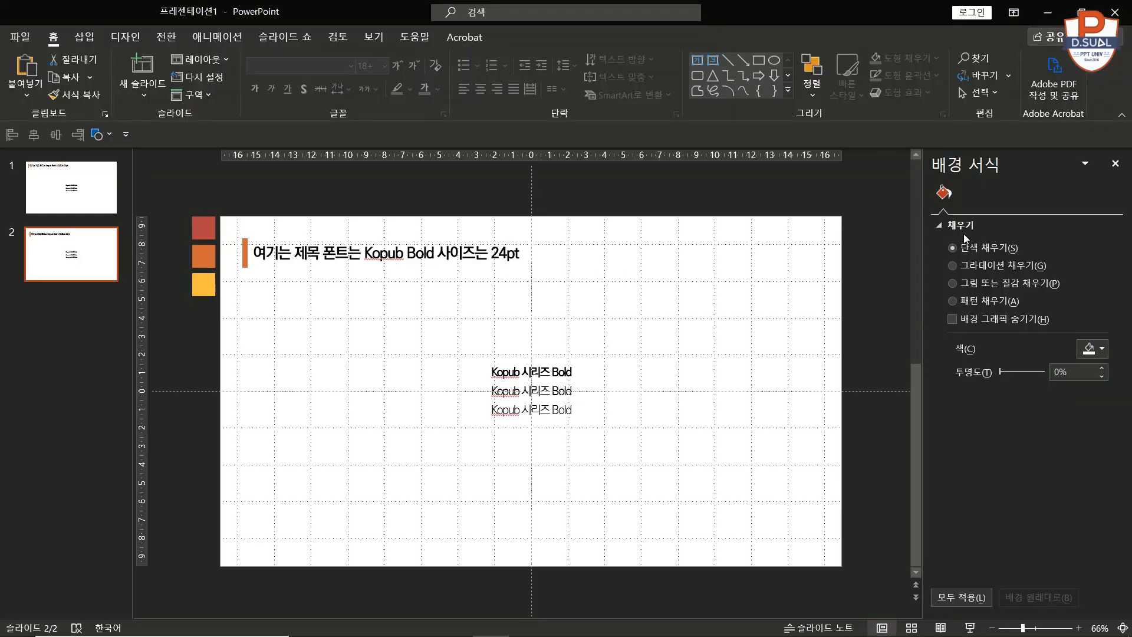
Delete the orange bar and the title from the second slide, and return to the first slide
drag(523, 311, 208, 202)
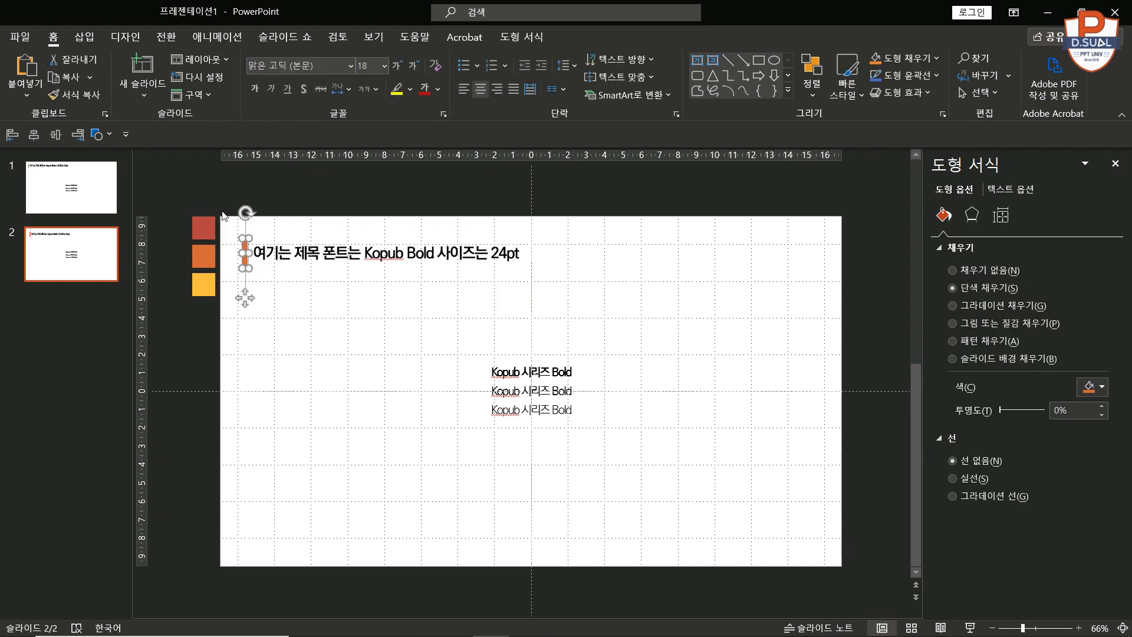
click(420, 287)
click(422, 267)
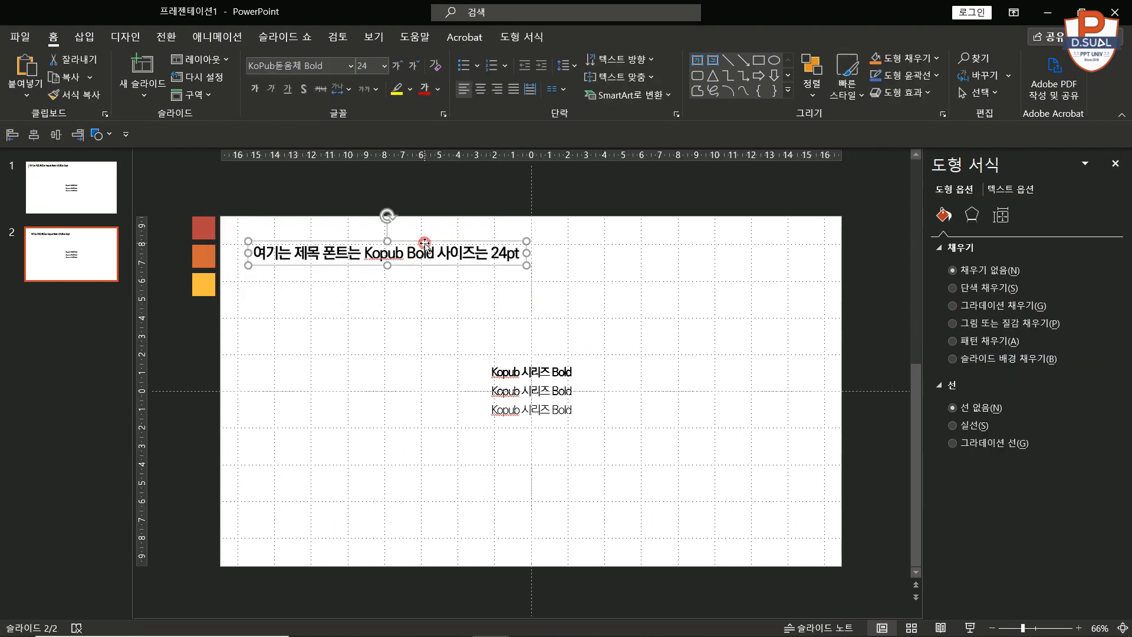
click(113, 203)
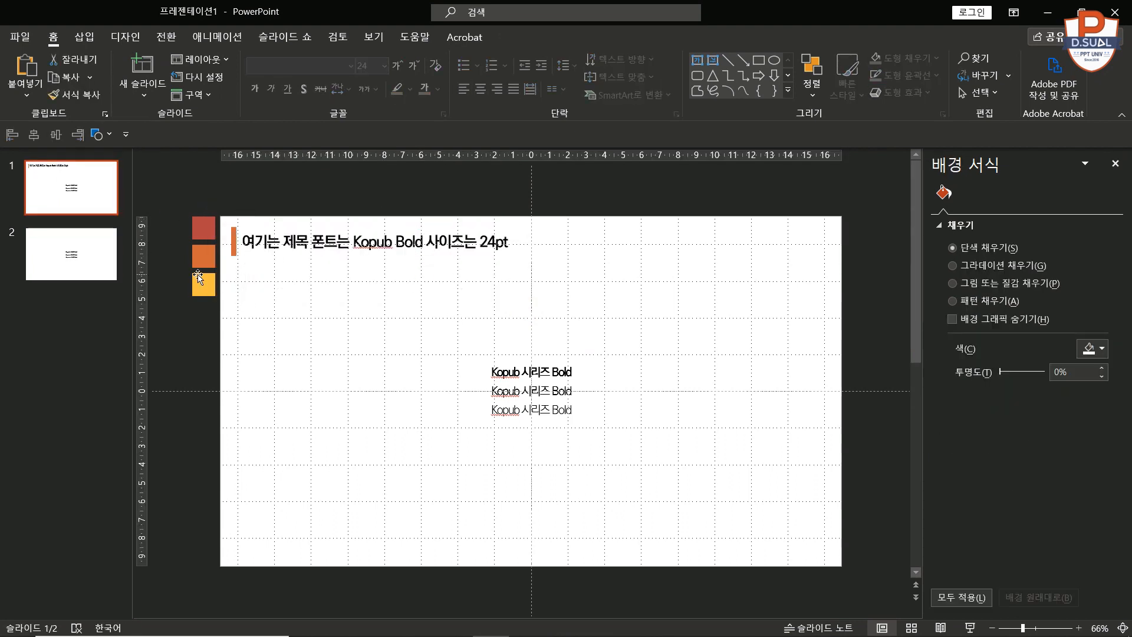
Change the bottom sample line on the first slide to read "Kopub 시리즈 Light"
click(535, 413)
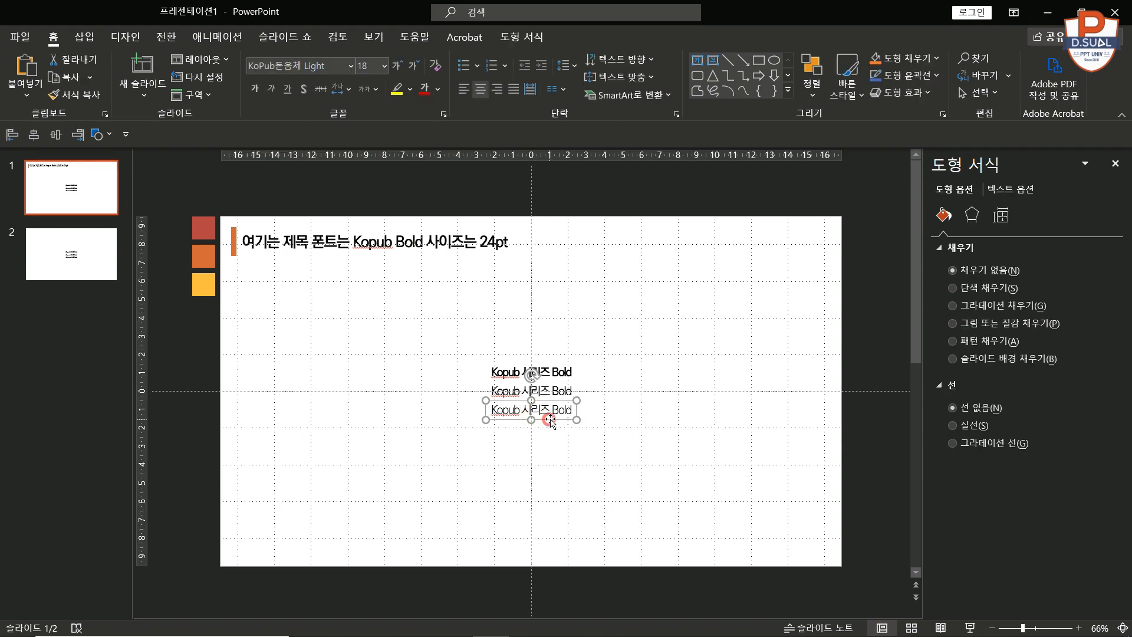
key(BackSpace)
key(BackSpace)
key(BackSpace)
key(BackSpace)
text(Light)
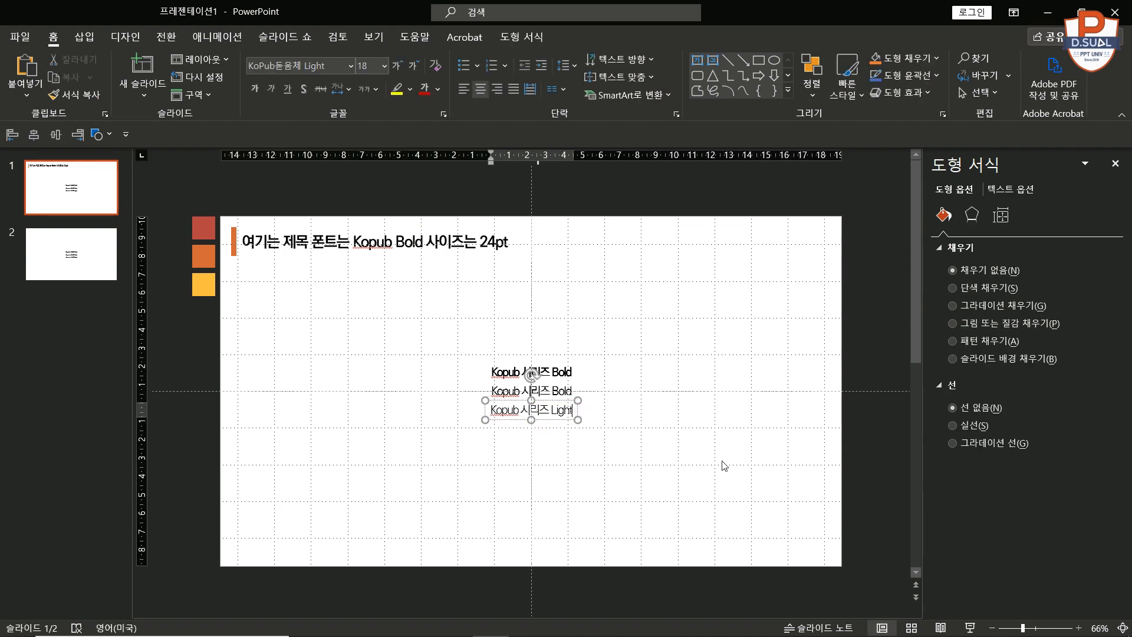
Change the middle sample line on the first slide to read "Kopub 시리즈 Medium"
double_click(561, 391)
text(Me)
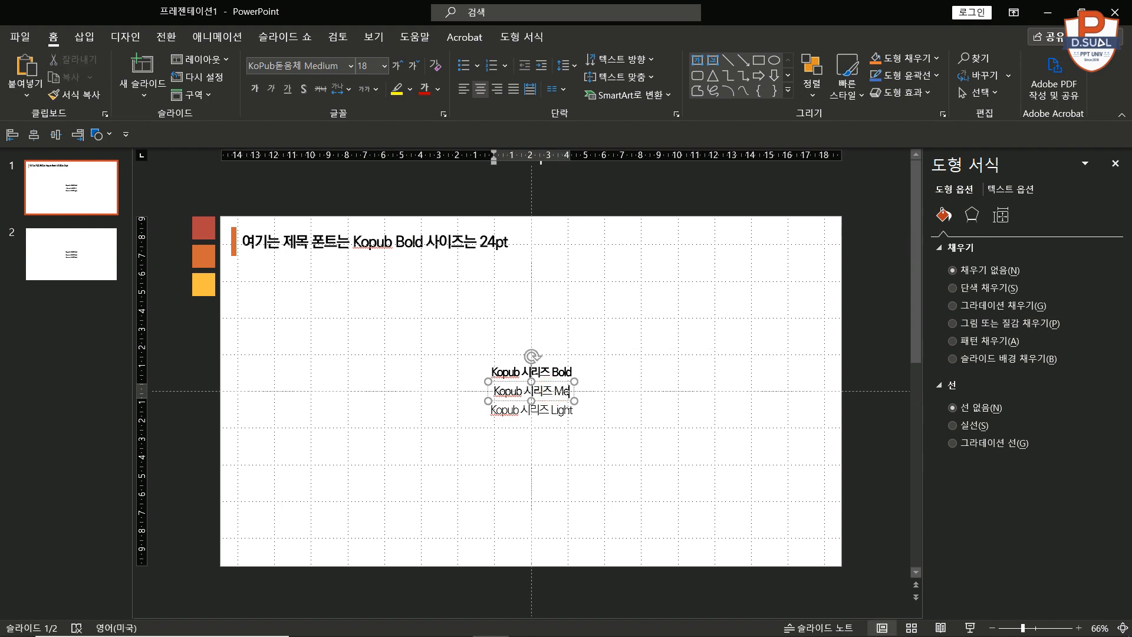
text(dium)
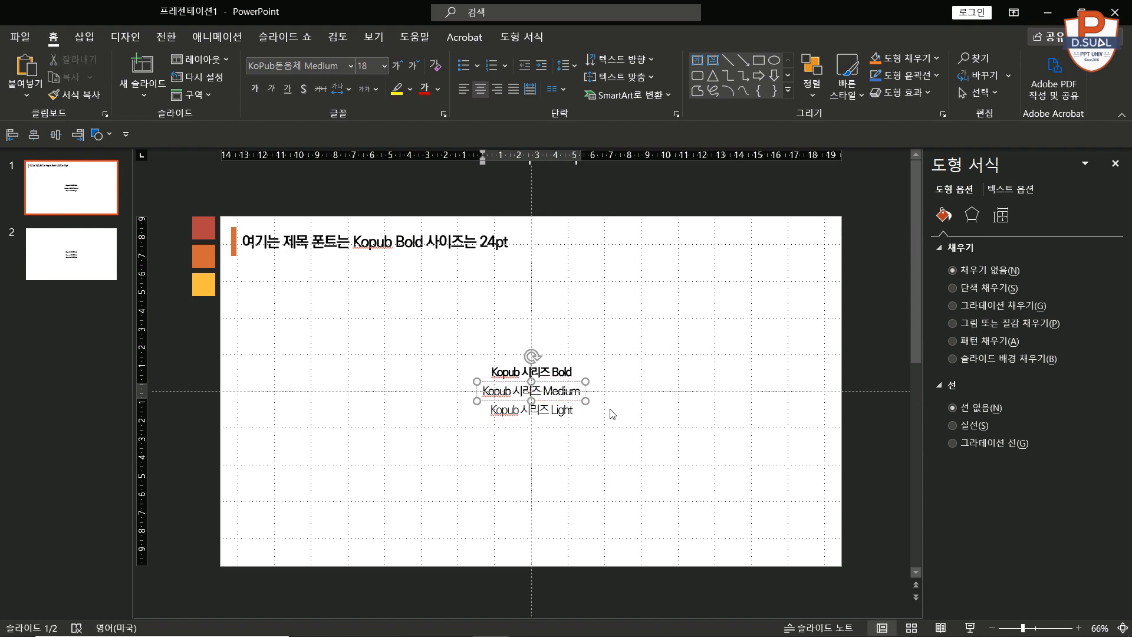
Move the Light sample line to the slide's lower-right area and replace its text with "내용은 Kopub Light 사이즈는 18pt"
click(570, 417)
drag(570, 417, 772, 522)
key(BackSpace)
text(내용은)
key(Hangul)
text(Kopub Light)
key(Hangul)
text(사이즈는)
key(Hangul)
text(18pt)
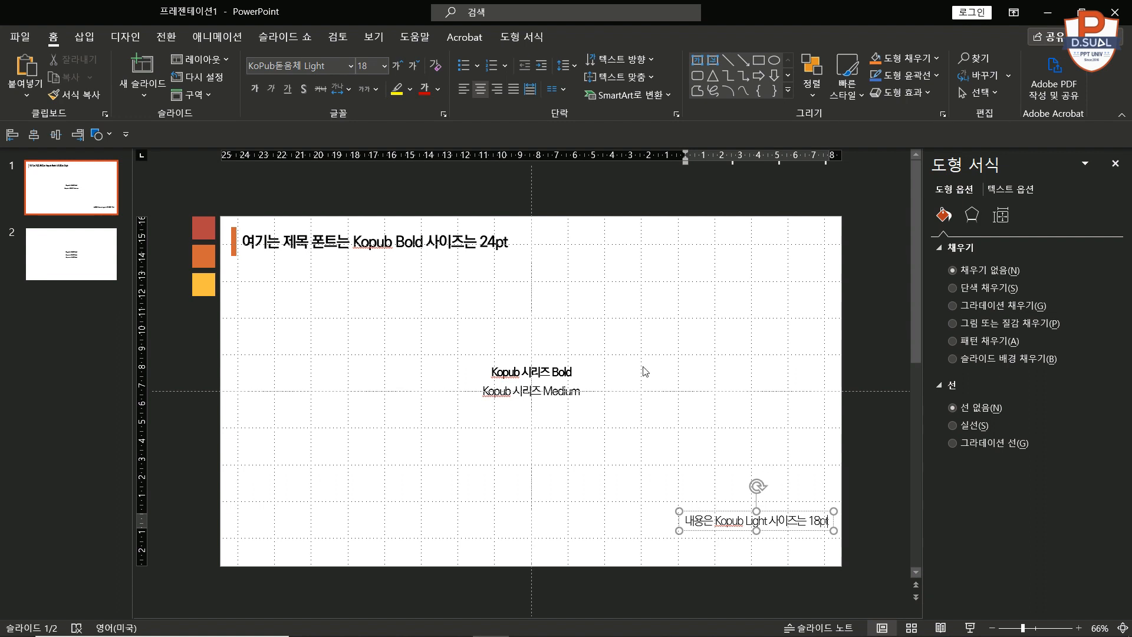
Delete the Bold and Medium sample lines, and center the 18pt content text horizontally and vertically on the slide
drag(662, 324, 448, 442)
key(Delete)
click(755, 525)
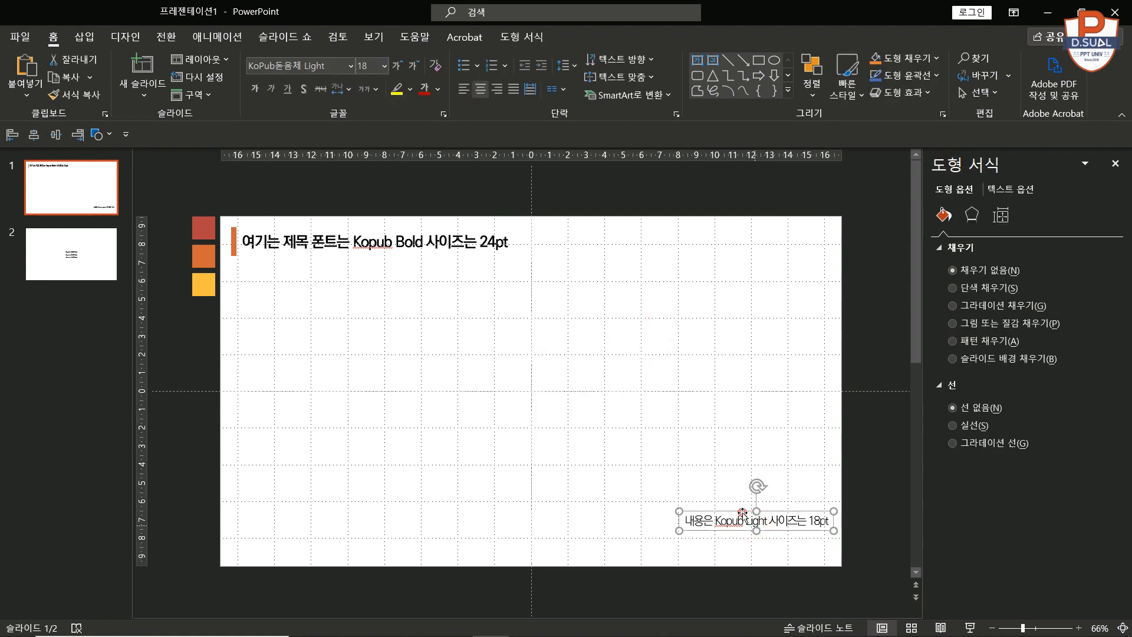
click(33, 135)
click(55, 135)
Preview the first slide with its title and centered content text in full screen
click(471, 358)
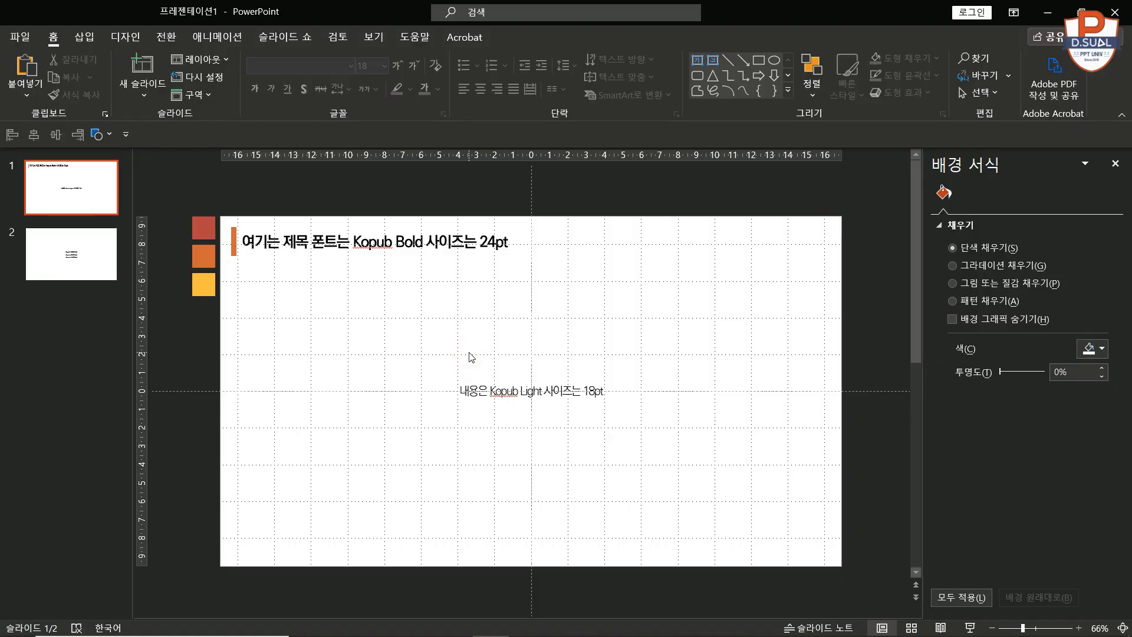
key(F5)
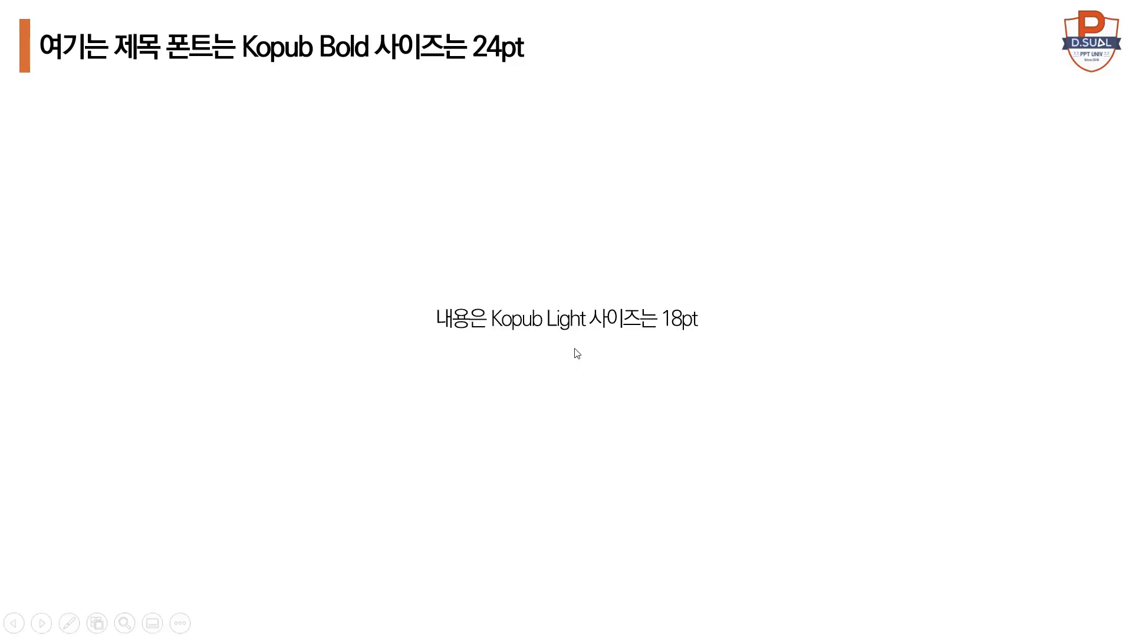
key(Escape)
Append "적다가 중요한 부분은 이렇게 바꿔주세요." to the end of the centered content text
click(585, 390)
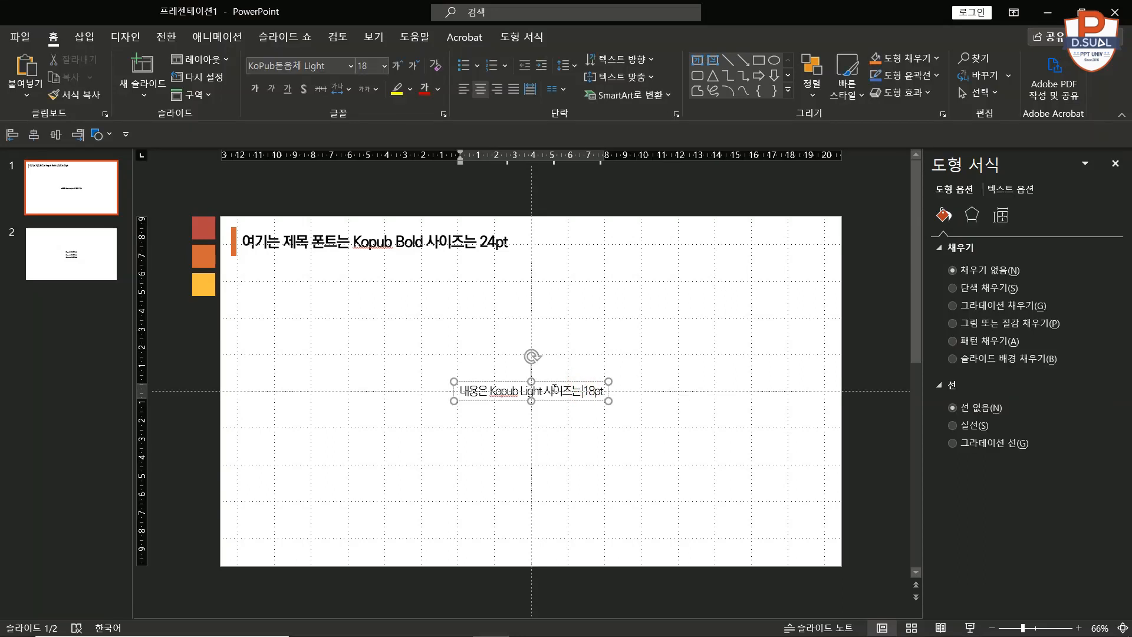
click(562, 383)
click(597, 390)
key(End)
text(을)
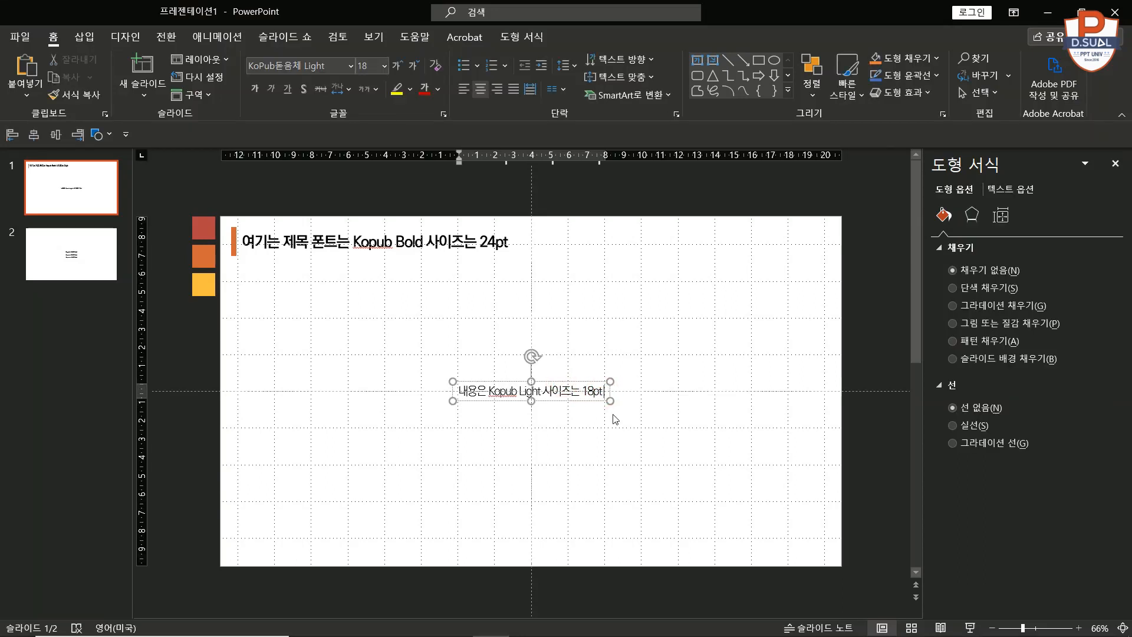
key(BackSpace)
text(적다가)
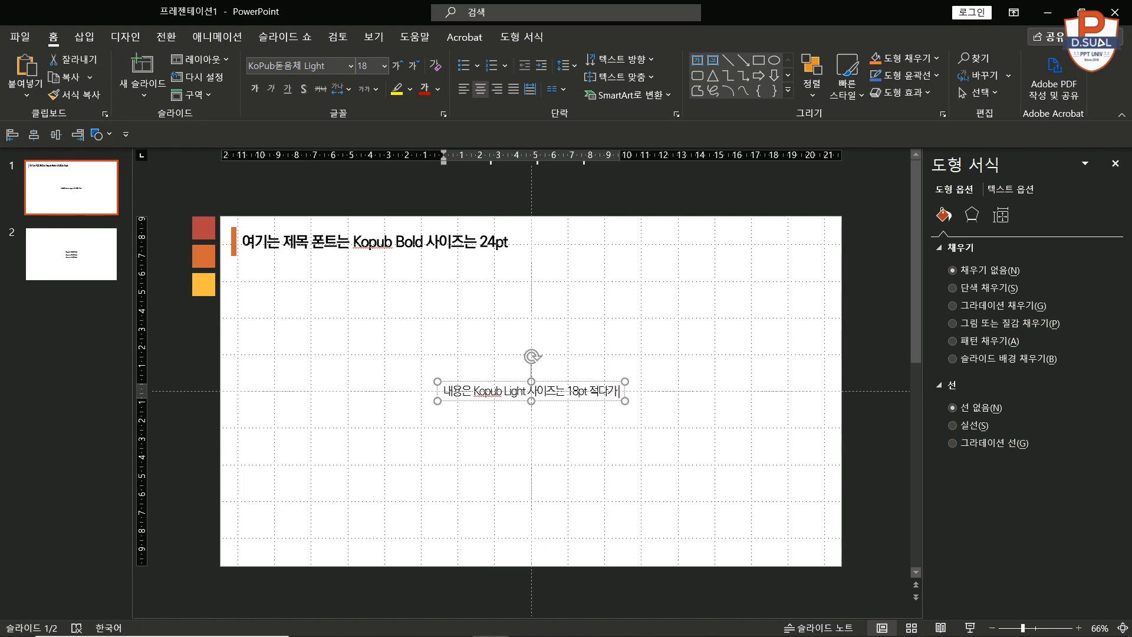
text( 중요한 툴분은)
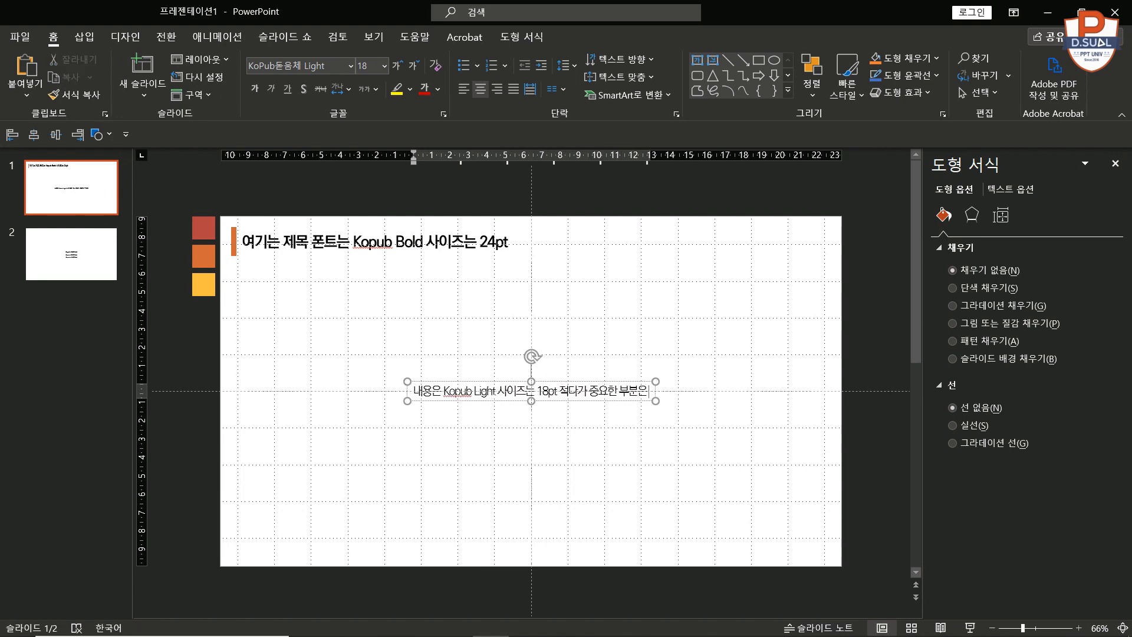
text( 이렇게 바꾸주세요)
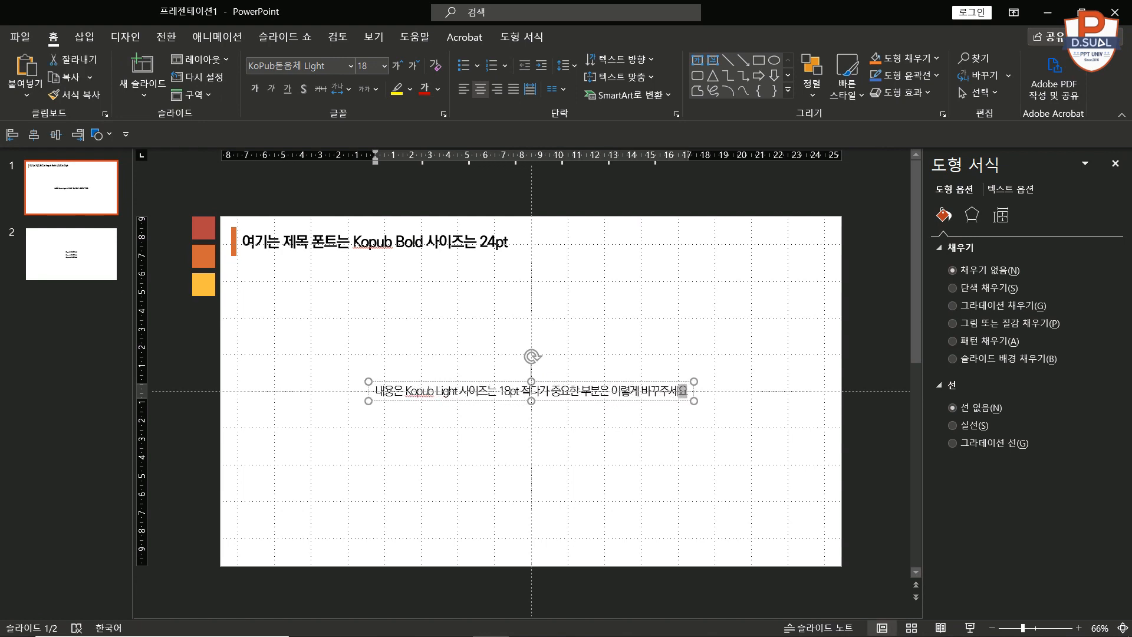
text(ㅓ주세요.)
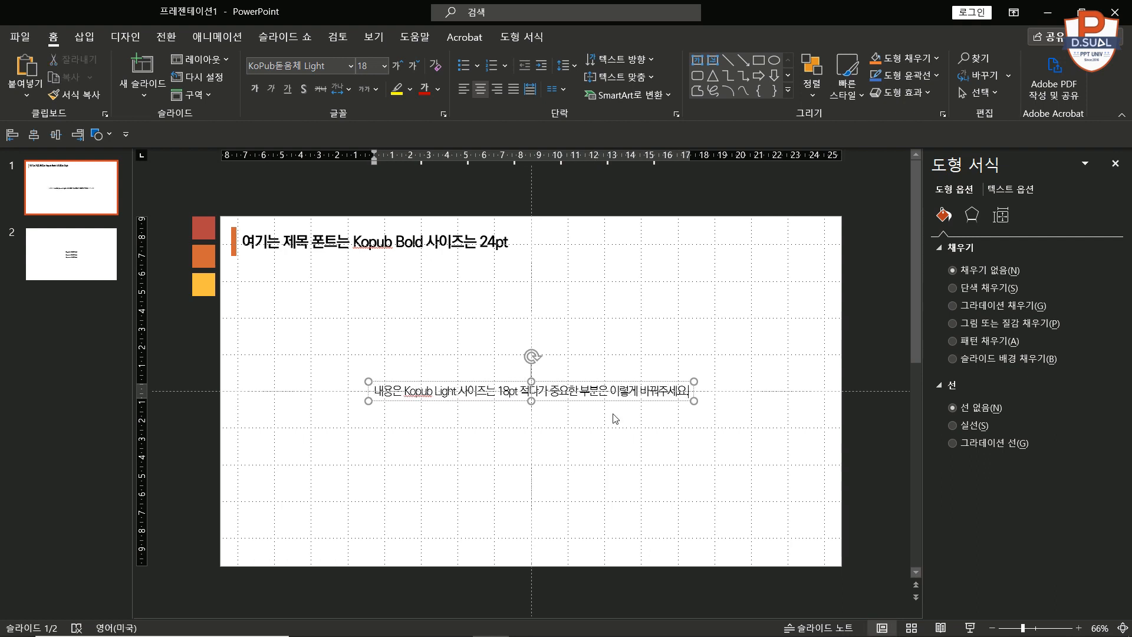
Format "부분은 이렇게 바꿔주세요." in KoPub돋움체 Bold and color it with the red of the palette swatch beside the slide
drag(608, 397, 689, 394)
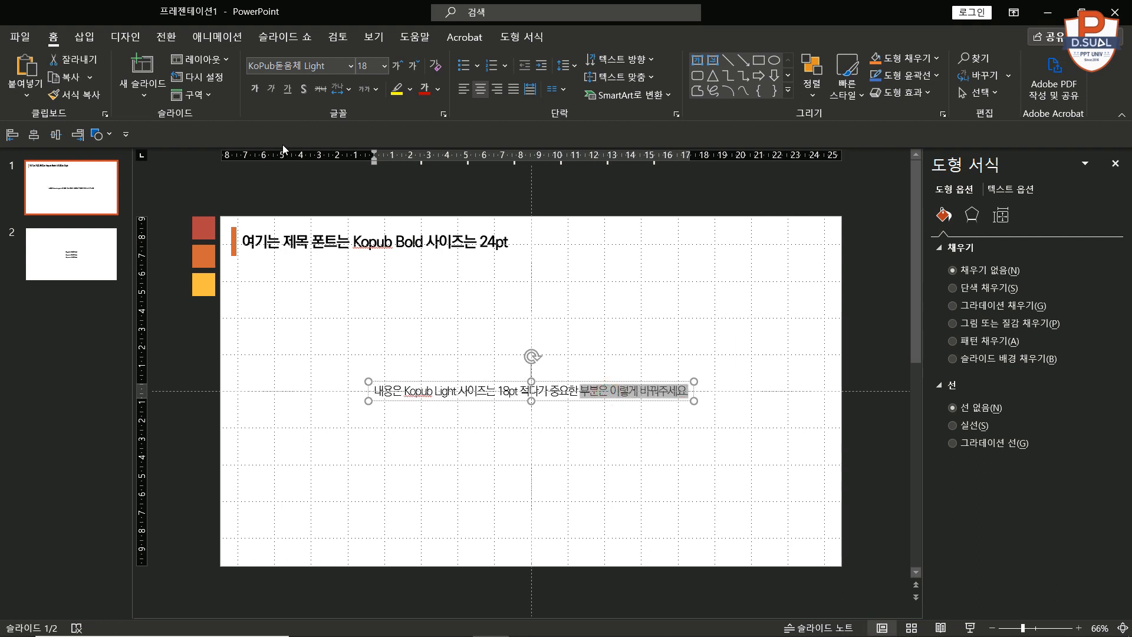
click(351, 66)
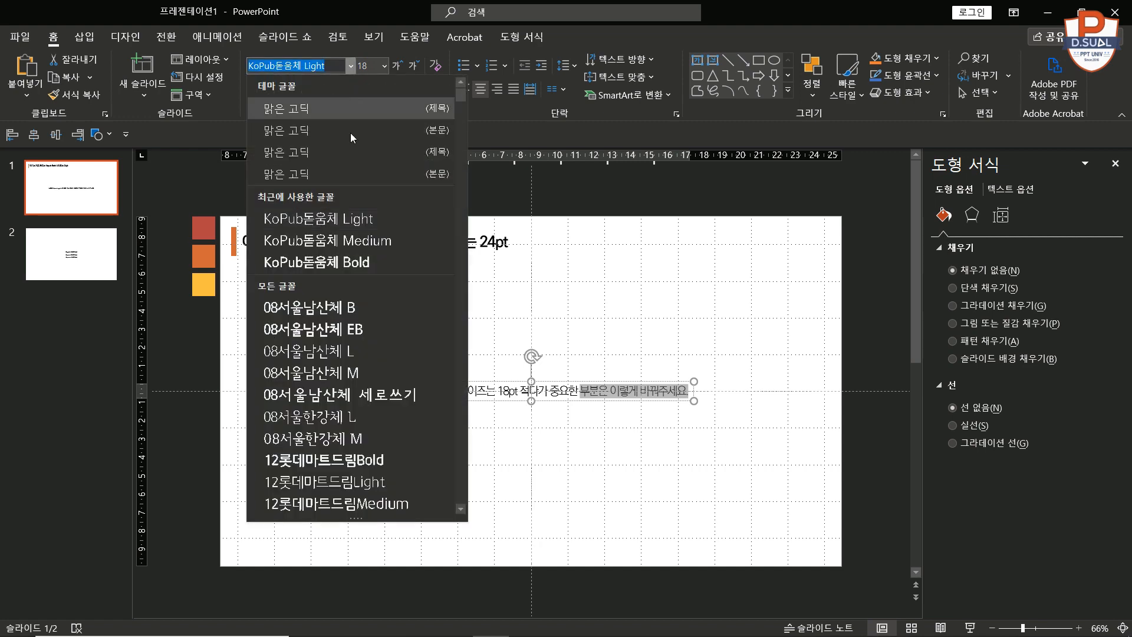
click(358, 262)
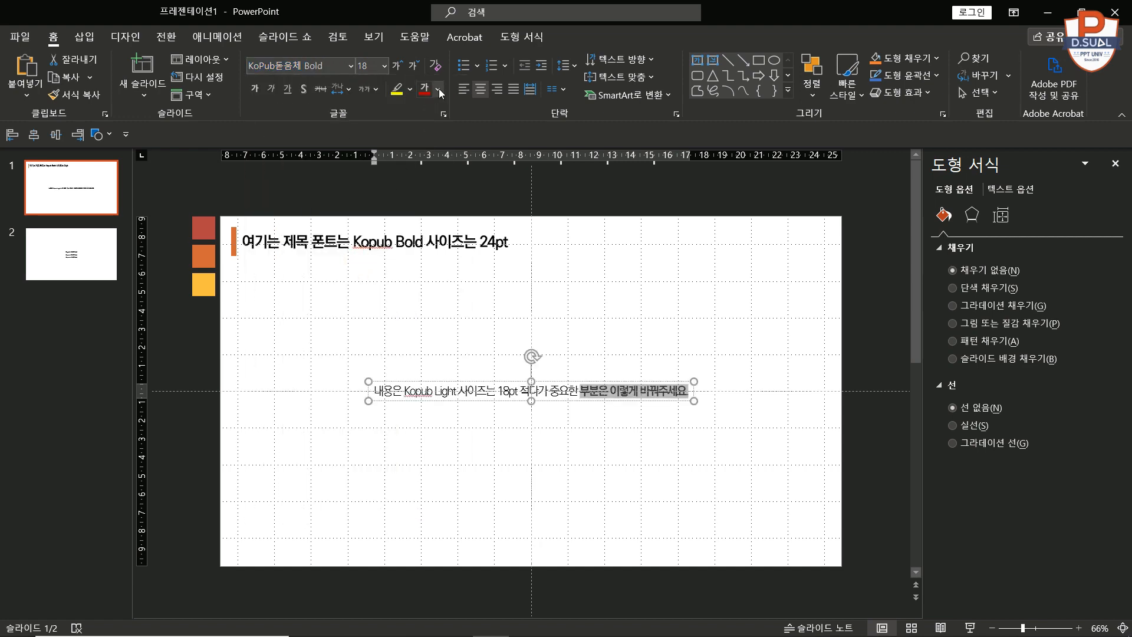
click(439, 89)
click(451, 321)
click(205, 230)
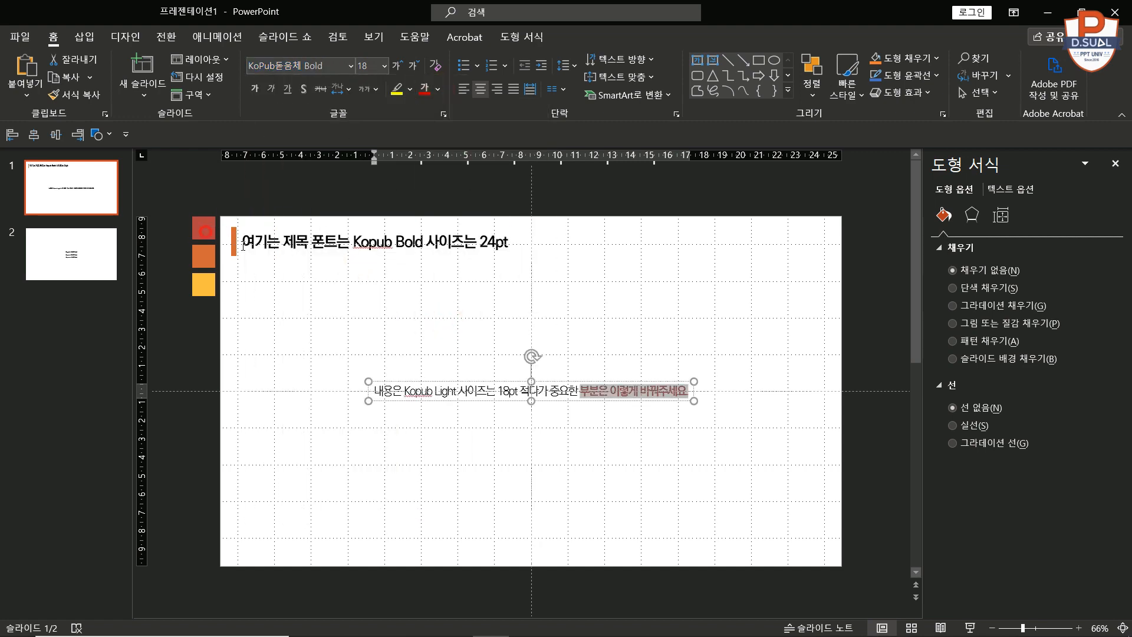
Preview the slide with the emphasized red phrase in full screen
click(611, 313)
key(F5)
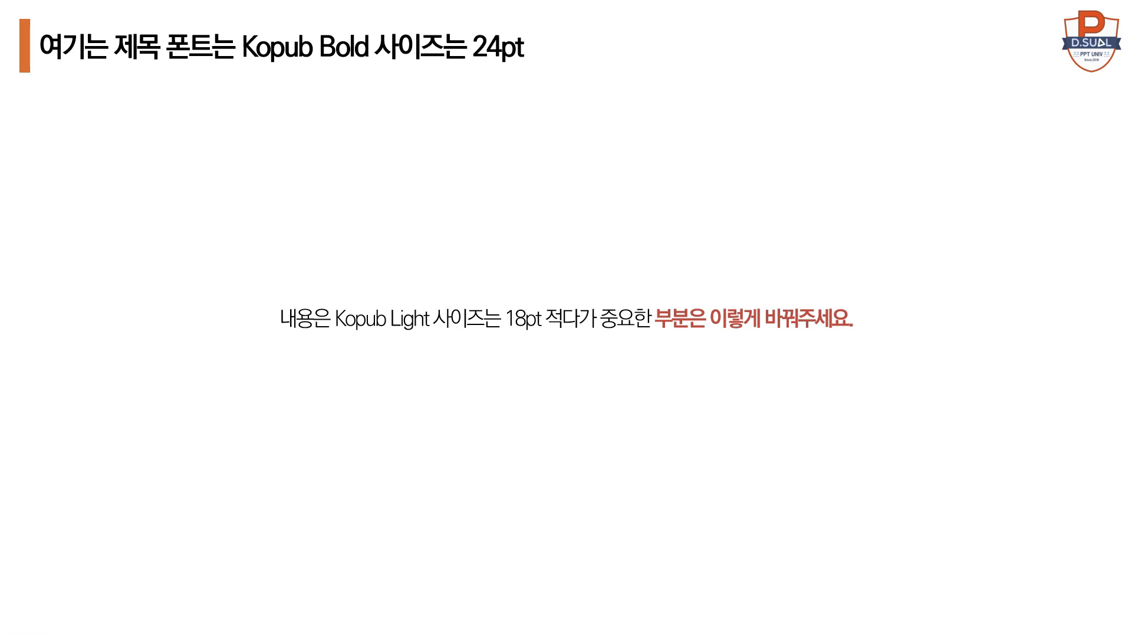
key(Escape)
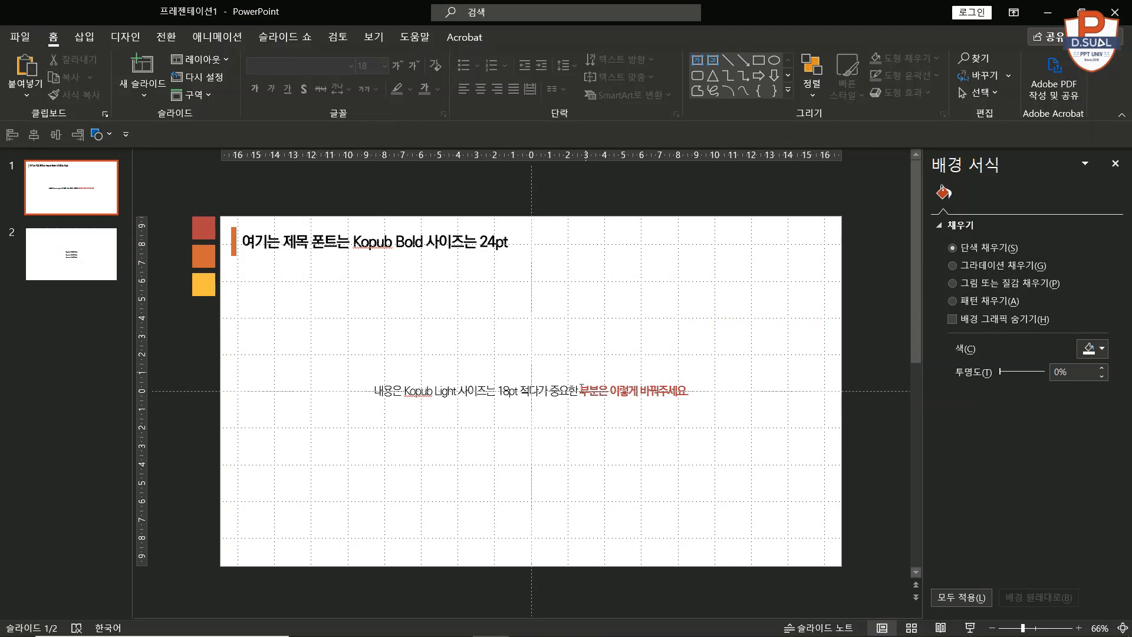
click(603, 391)
click(664, 428)
click(782, 227)
drag(830, 189, 154, 601)
click(343, 550)
click(458, 352)
click(372, 346)
click(746, 478)
drag(501, 524, 557, 559)
drag(505, 541, 508, 543)
Add a section above the first slide and name it "1"
right_click(108, 216)
click(124, 240)
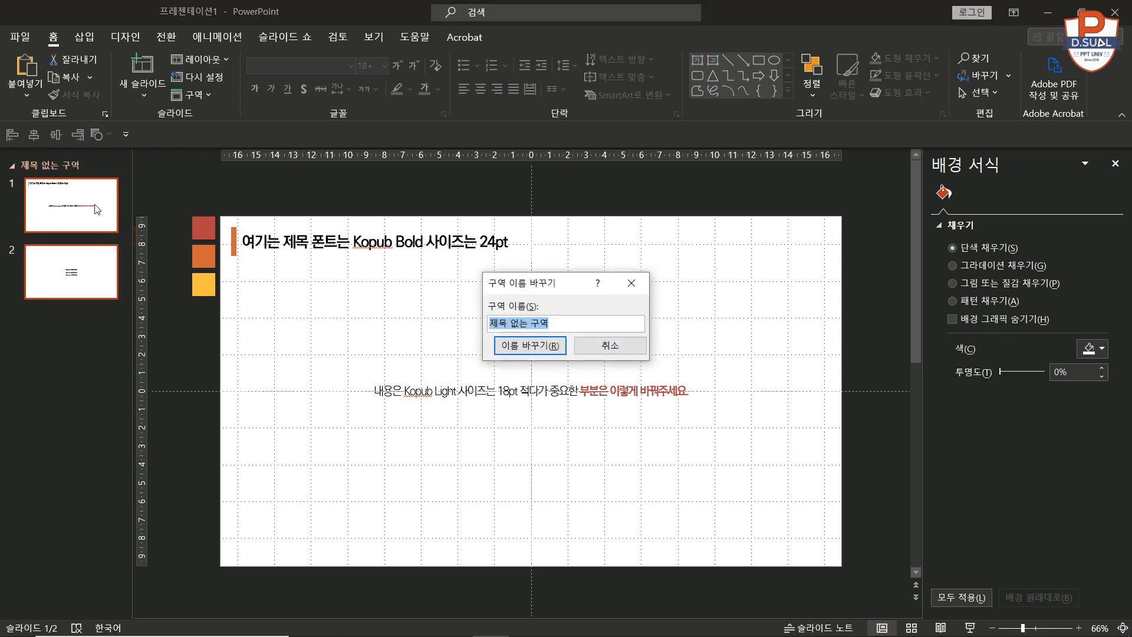
text(길드)
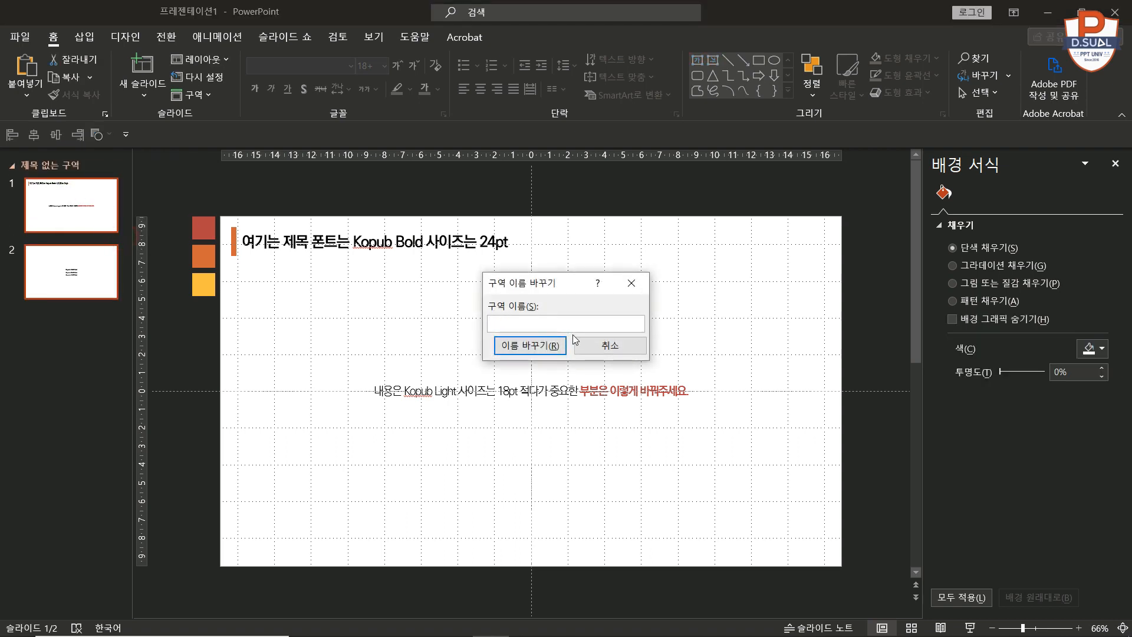
key(BackSpace)
key(BackSpace)
text(1)
key(Return)
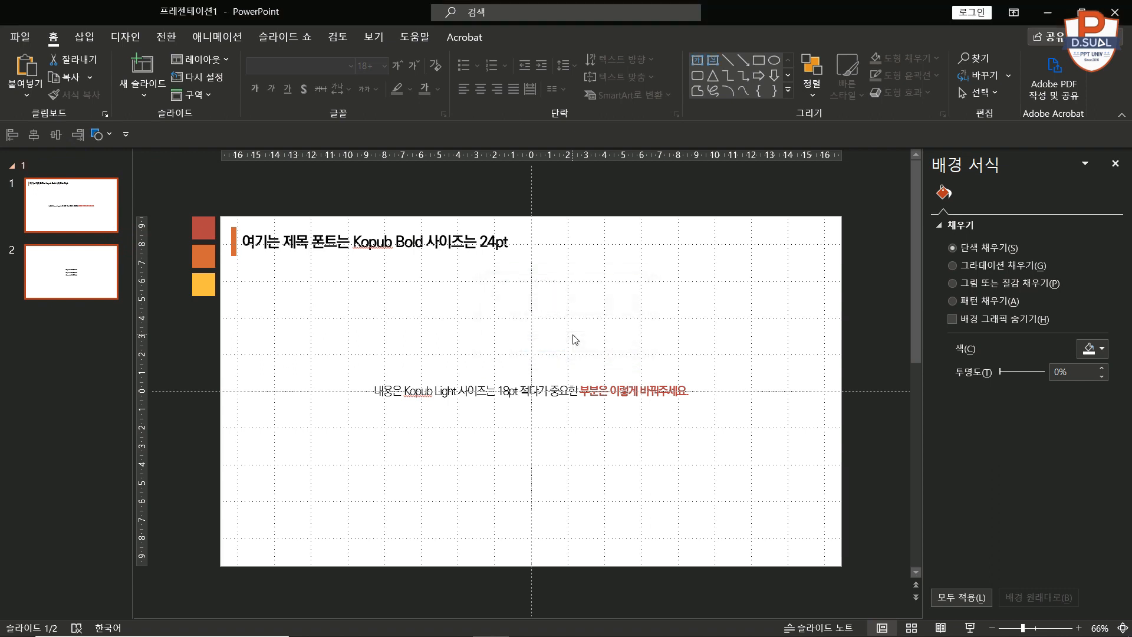
Add three more sections below the second slide, named "2", "3" and "4"
right_click(81, 334)
click(136, 417)
text(2)
key(Return)
right_click(34, 381)
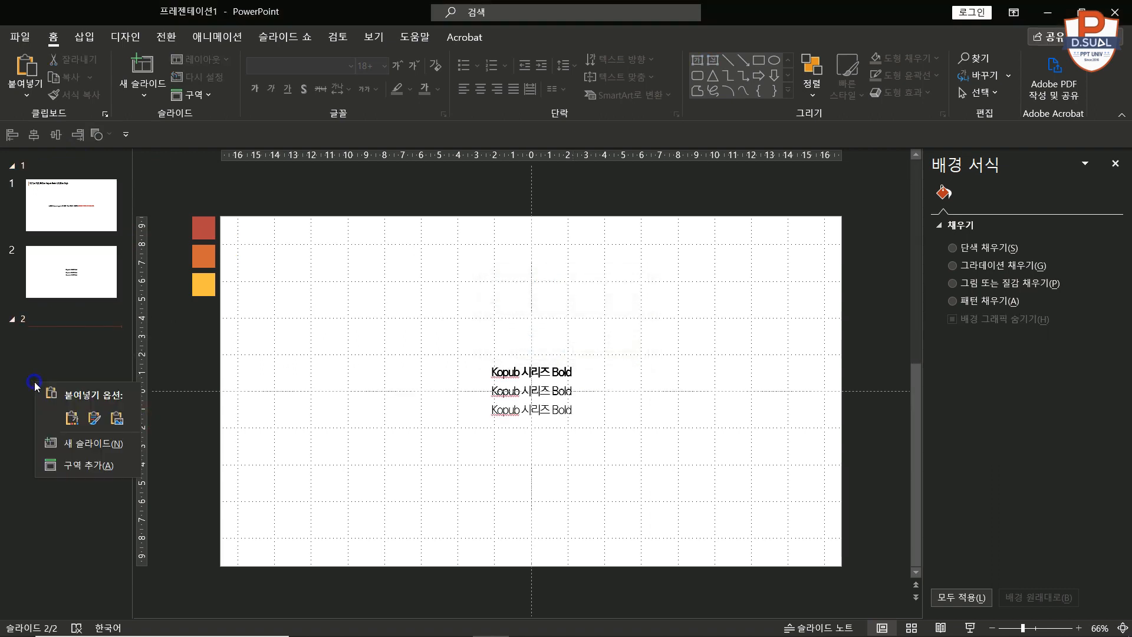
click(92, 472)
text(3)
key(Return)
right_click(37, 431)
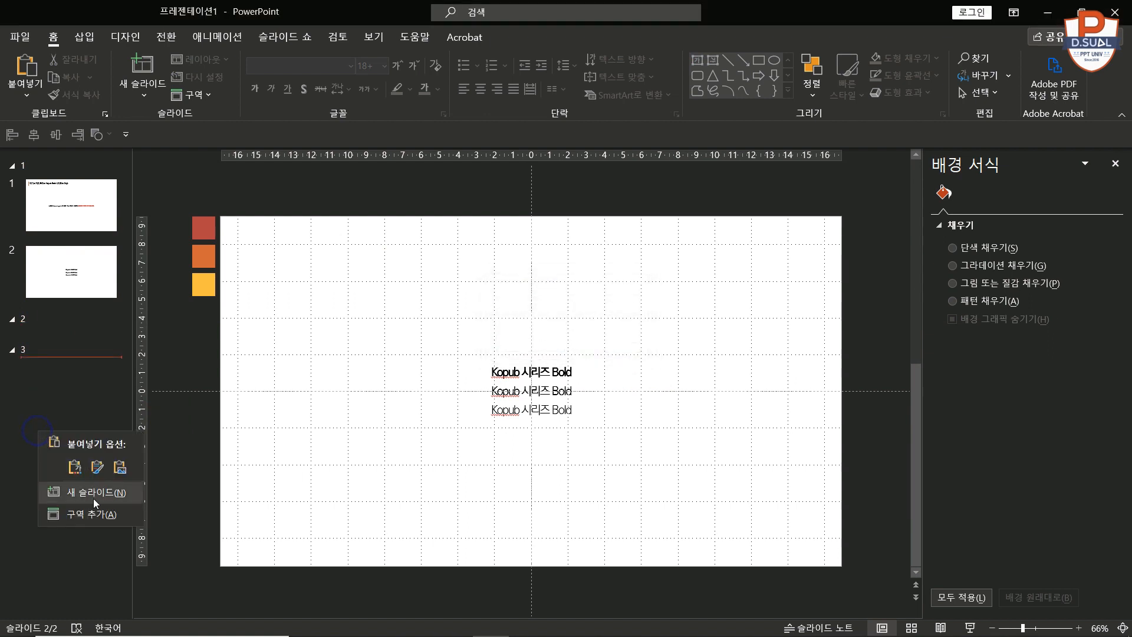
click(94, 505)
text(4)
key(Return)
Copy the second slide and paste it twice into each of sections 2, 3 and 4
click(66, 298)
key(ctrl+c)
click(52, 331)
key(ctrl+v)
key(ctrl+v)
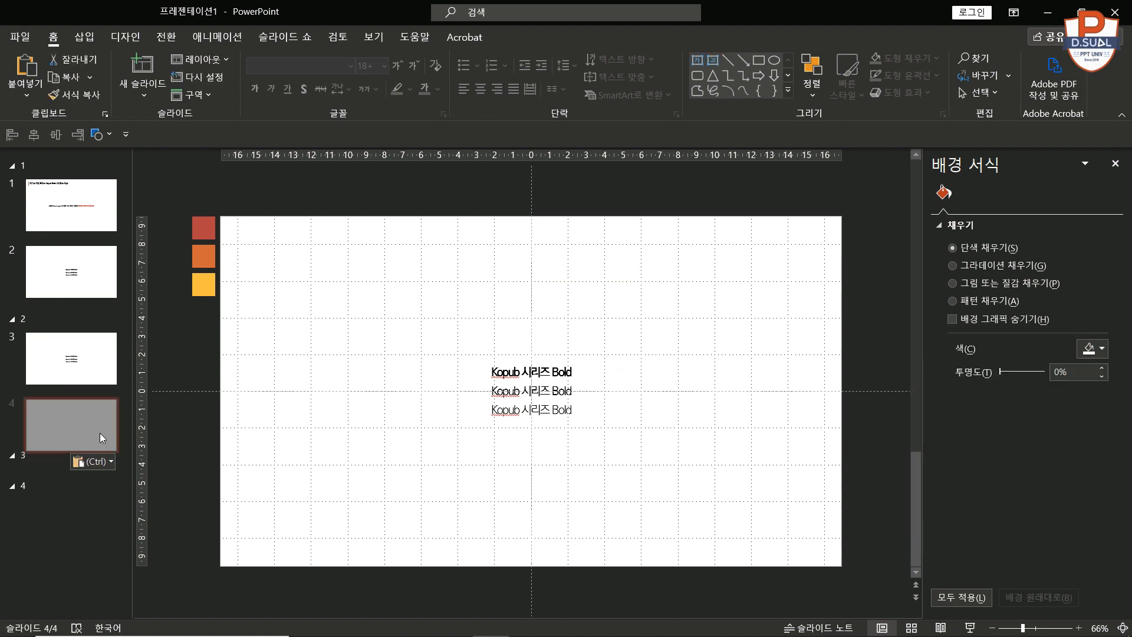
click(62, 488)
key(ctrl+v)
key(ctrl+v)
click(71, 604)
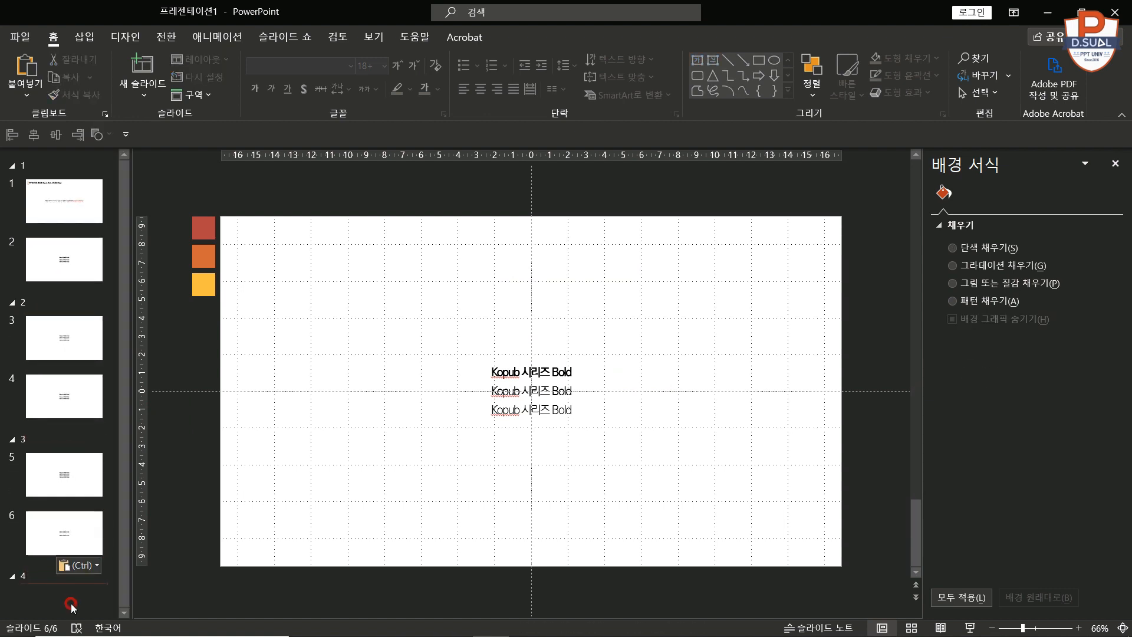
key(ctrl+v)
key(ctrl+v)
Look through the slides in sections 2 and 3
scroll(66, 272, up, 3)
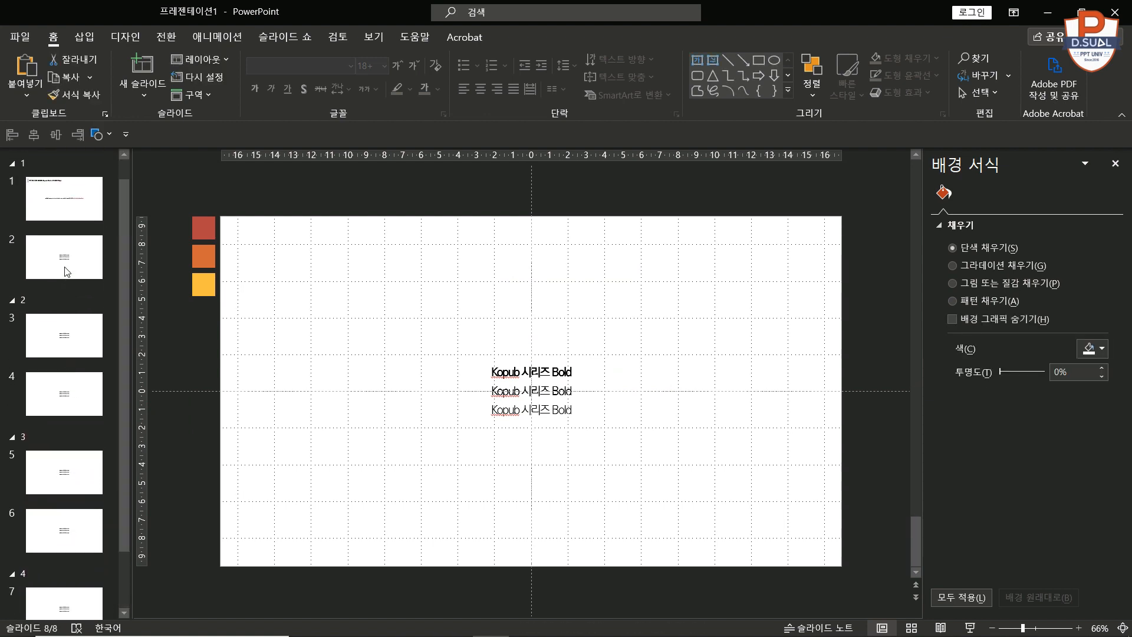
click(67, 343)
click(76, 398)
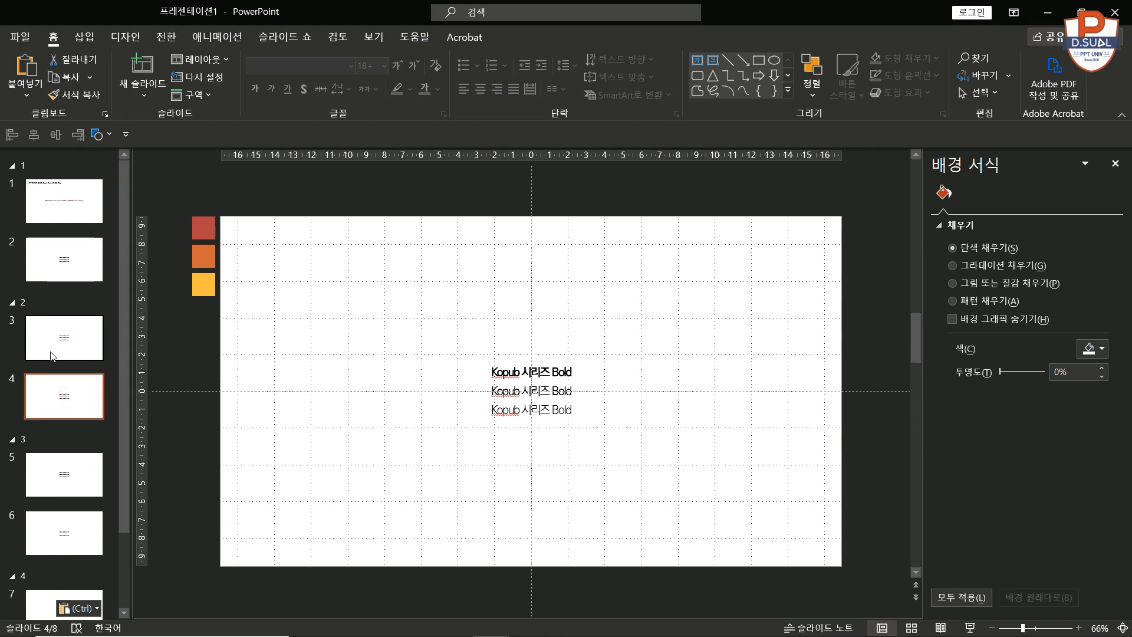
scroll(62, 378, down, 3)
click(74, 394)
click(65, 455)
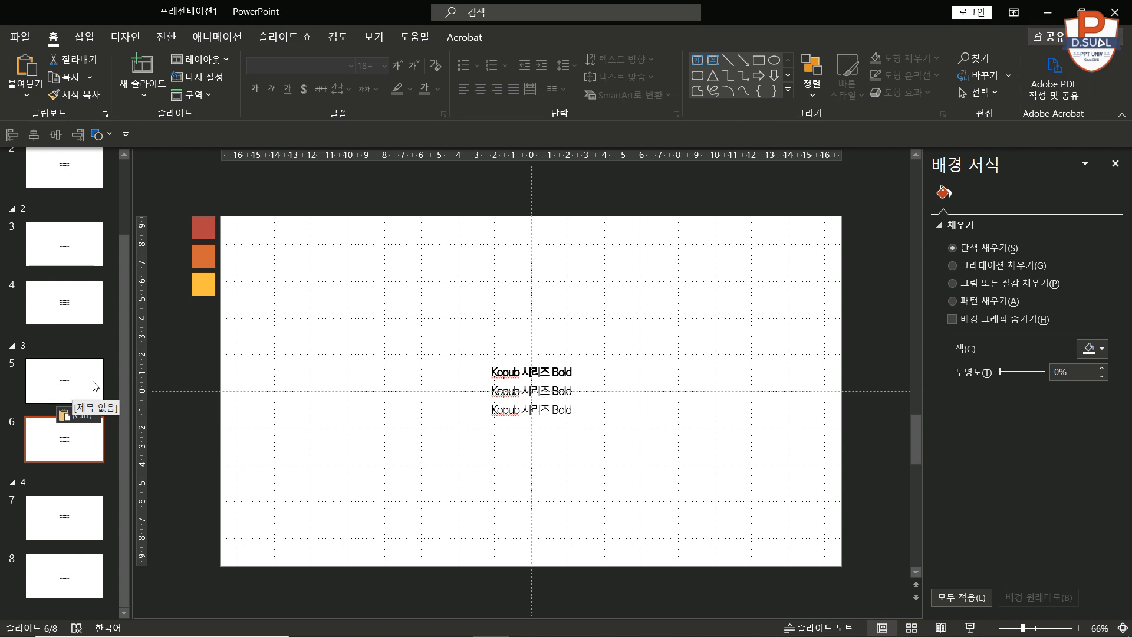
Collapse sections 3 and 4 in the slide list and expand them again
scroll(95, 387, up, 3)
click(20, 443)
right_click(20, 444)
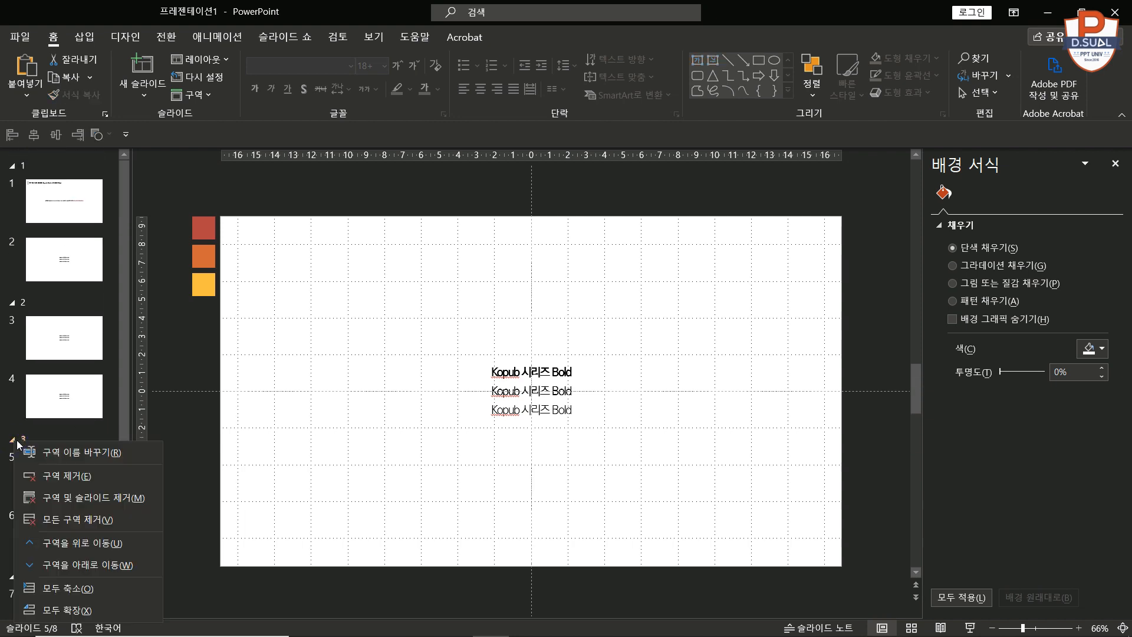
click(12, 441)
right_click(13, 441)
click(12, 440)
click(13, 441)
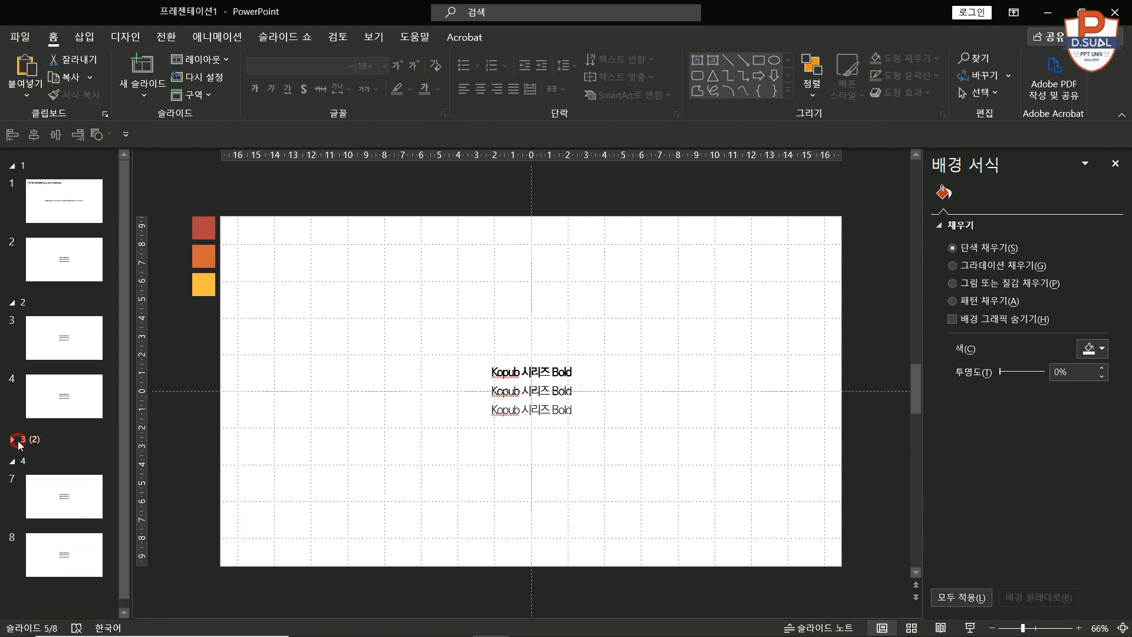
click(24, 461)
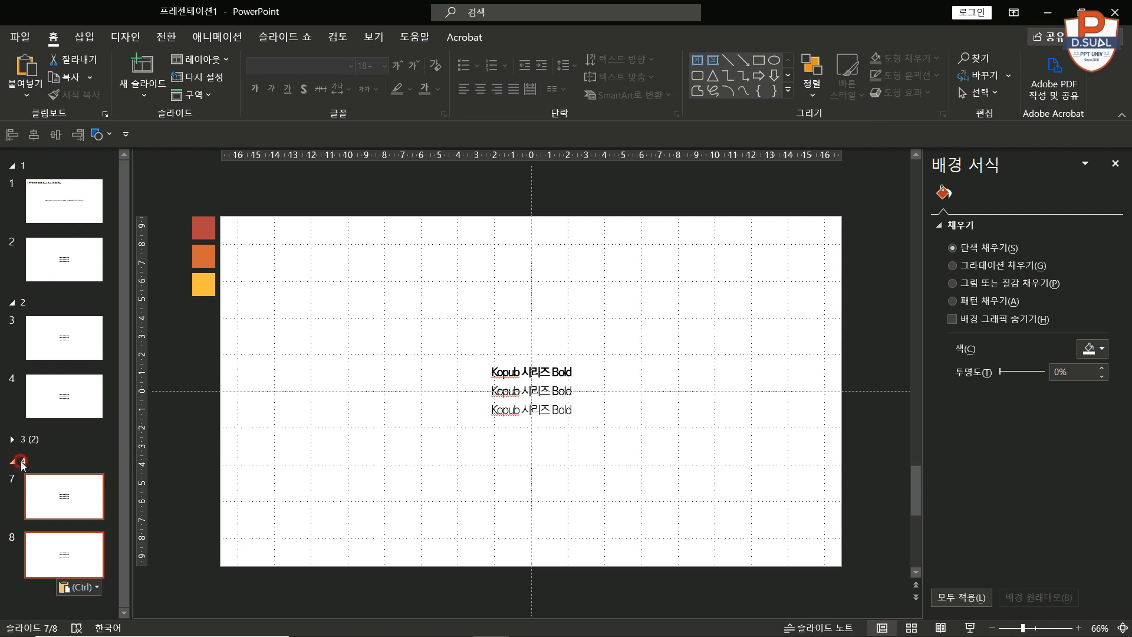
click(18, 462)
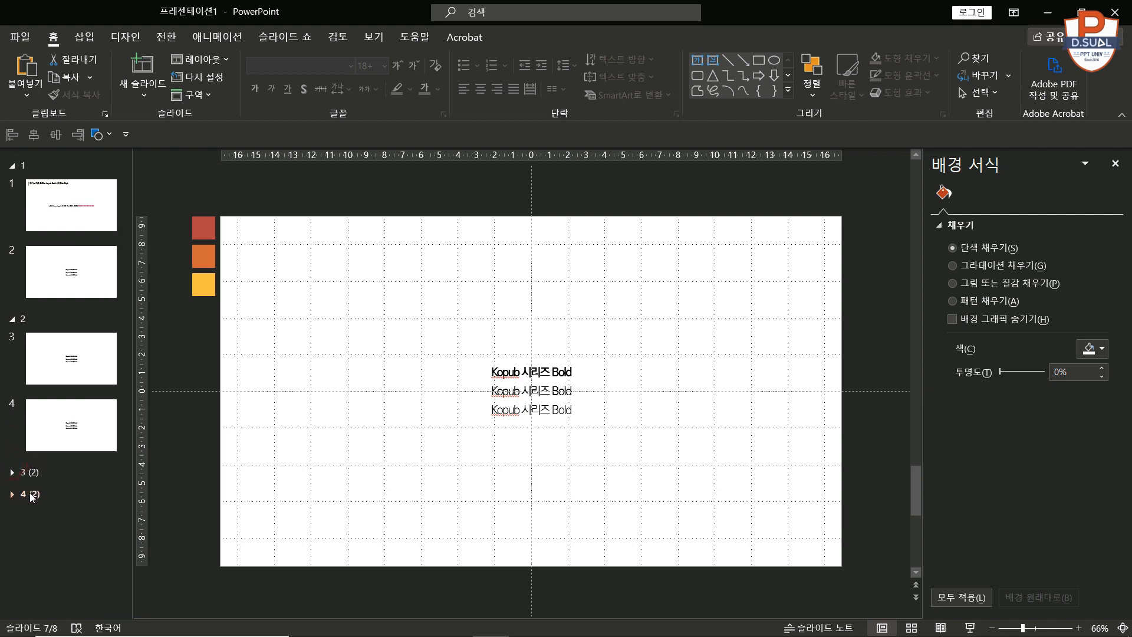
click(12, 495)
click(12, 449)
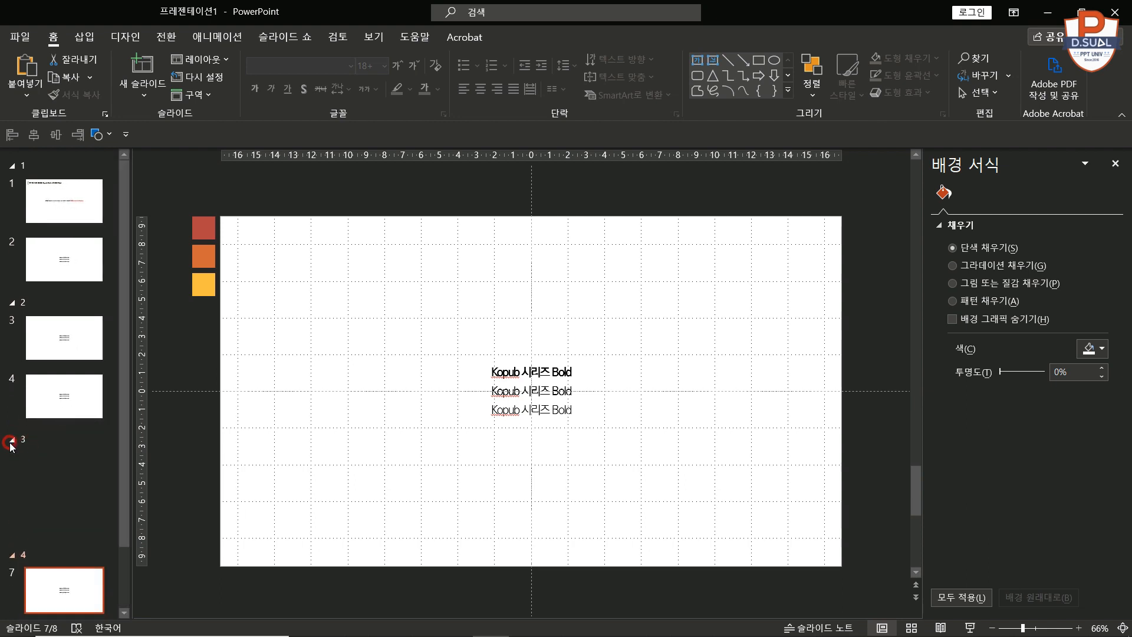
Delete the pasted slides from sections 2, 3 and 4, keeping only the two slides of section 1
click(50, 403)
click(51, 340)
key(Delete)
key(Delete)
key(Delete)
key(Delete)
key(Delete)
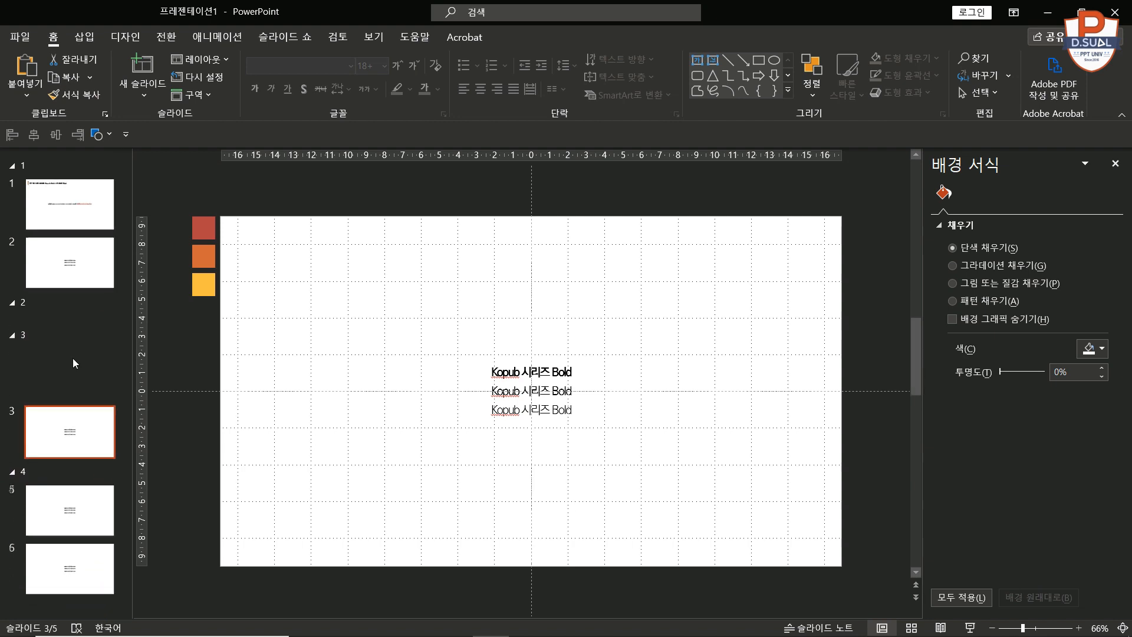
key(Delete)
click(24, 384)
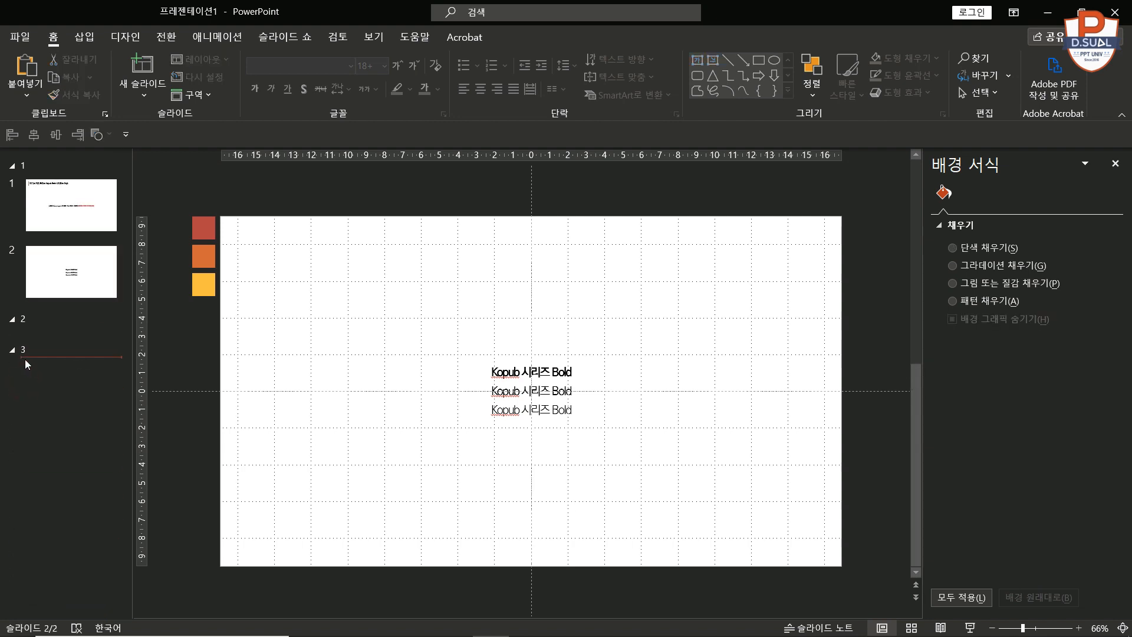
Remove the empty sections below section 1 from the slide list
click(17, 354)
click(21, 323)
key(Delete)
click(18, 319)
click(24, 318)
key(Delete)
Rename section 1, which holds the two slides, to 완성
right_click(30, 175)
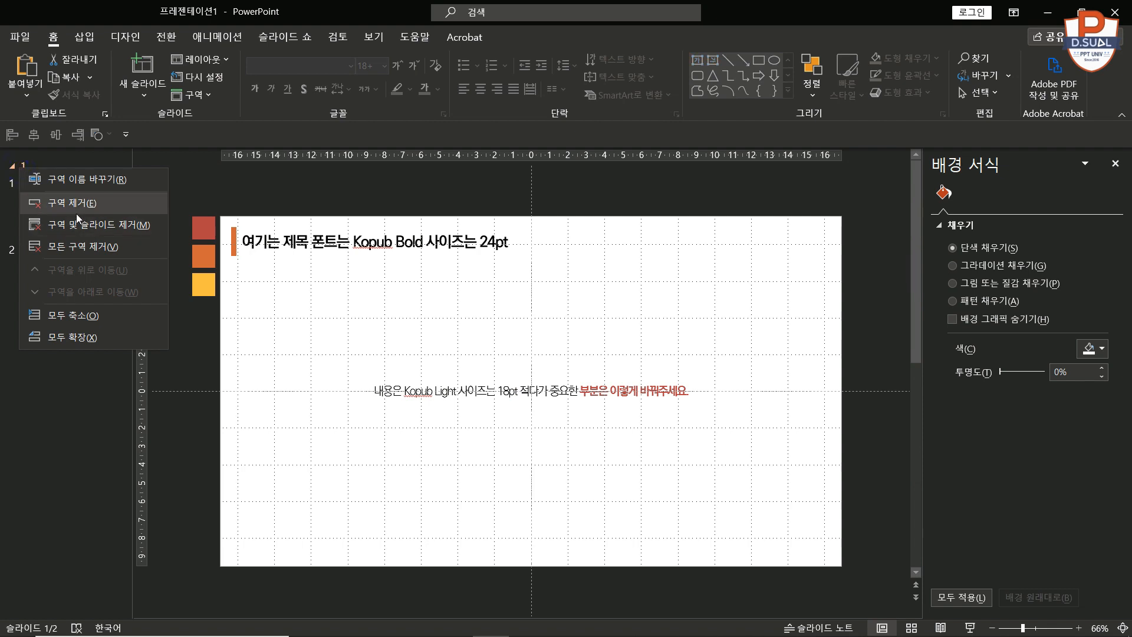
click(83, 183)
text(완성)
key(Return)
Add a section below the second slide and name it 진행ing
right_click(43, 352)
click(88, 436)
key(BackSpace)
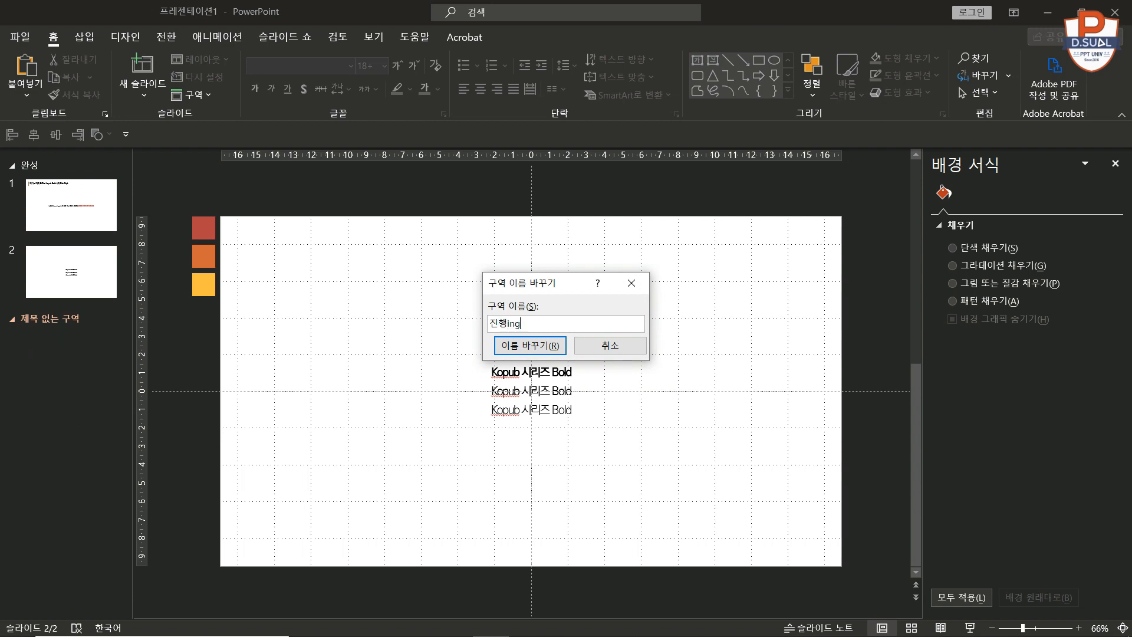
key(Return)
Copy the second slide and paste it twice into the 진행ing section
click(71, 266)
key(ctrl+c)
click(62, 346)
key(ctrl+v)
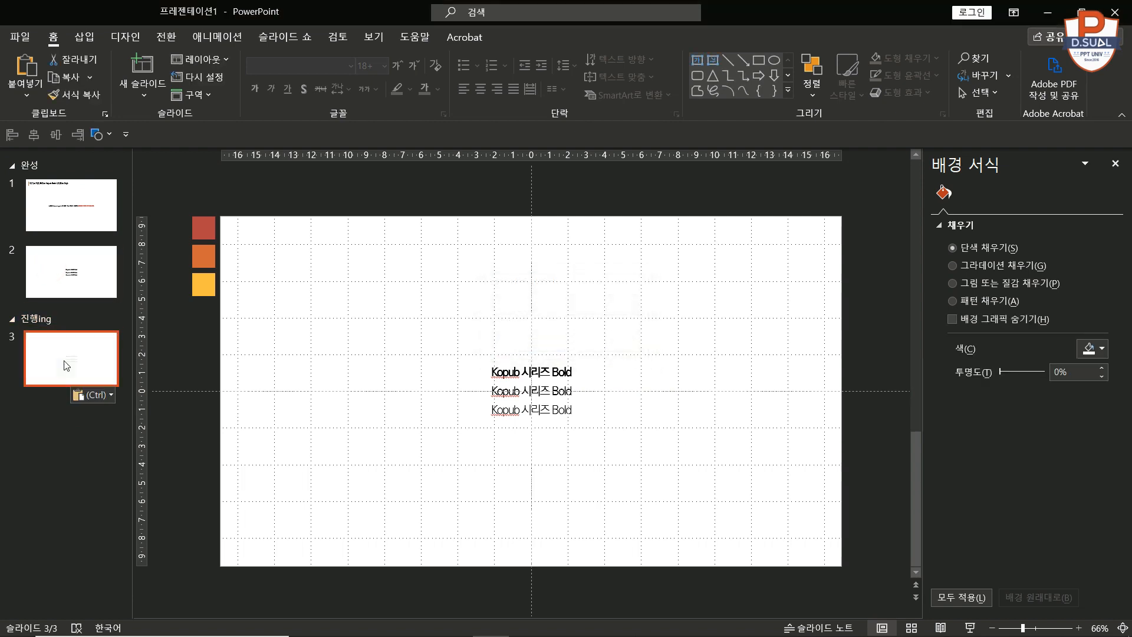
key(ctrl+v)
Move the third slide from 진행ing into the 완성 section, and delete both copied slides along with the 진행ing section
click(74, 356)
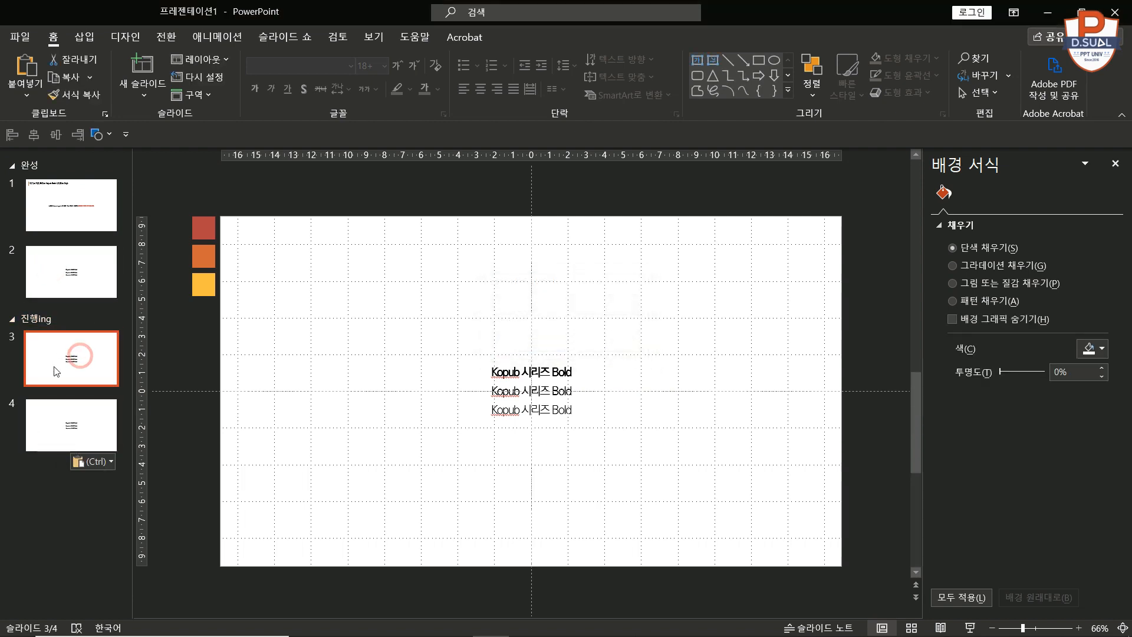
drag(57, 336, 57, 316)
click(65, 338)
key(Delete)
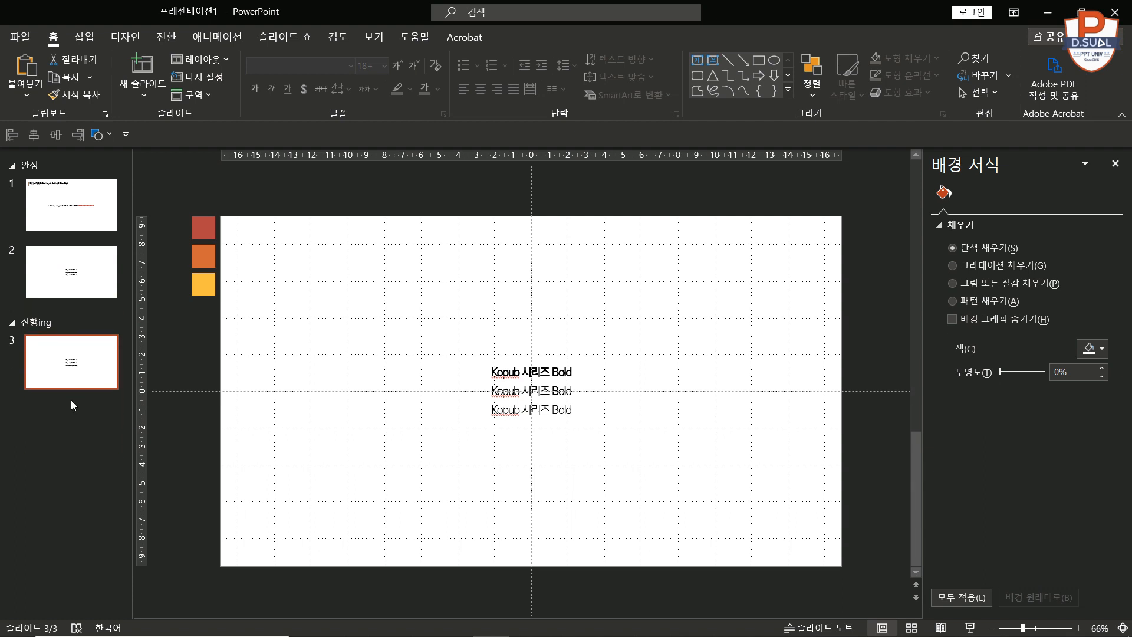
key(Delete)
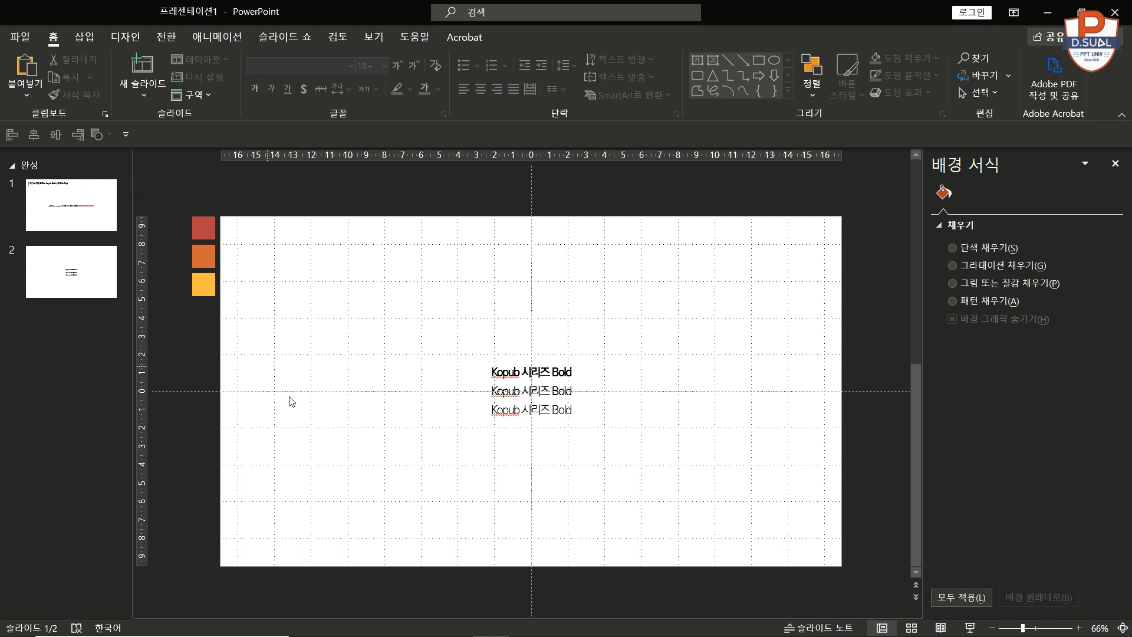
click(387, 407)
drag(397, 324, 667, 505)
click(657, 387)
drag(668, 311, 434, 506)
click(434, 506)
drag(434, 316, 617, 476)
click(648, 316)
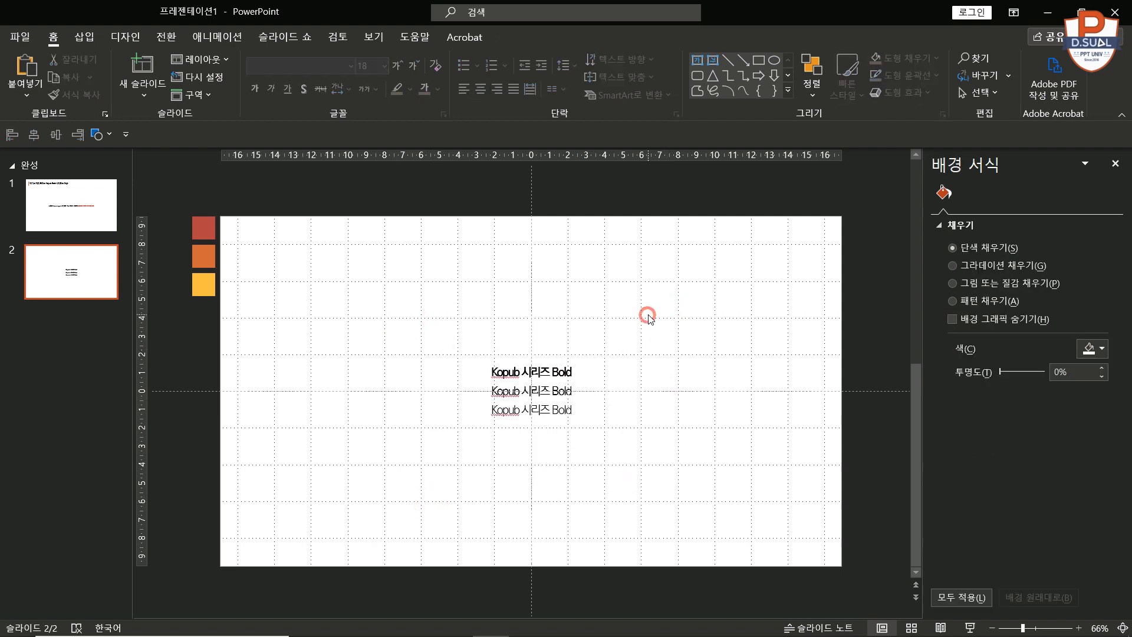
click(443, 451)
Start saving the presentation under a new name, try a file name listing each team member's part, and clear it
key(F12)
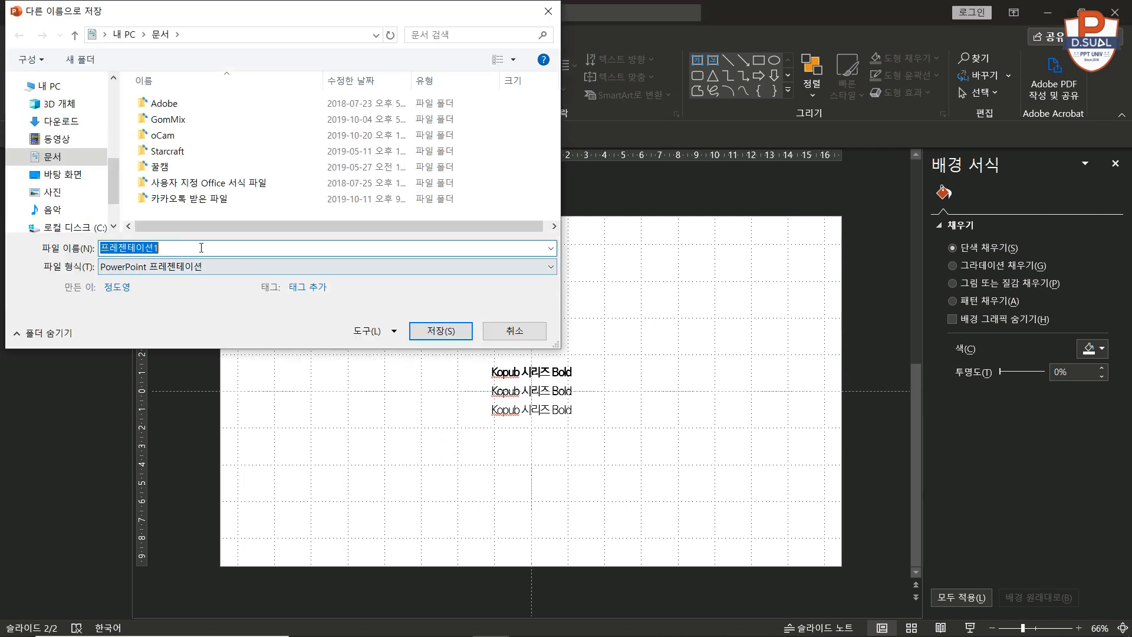
key(BackSpace)
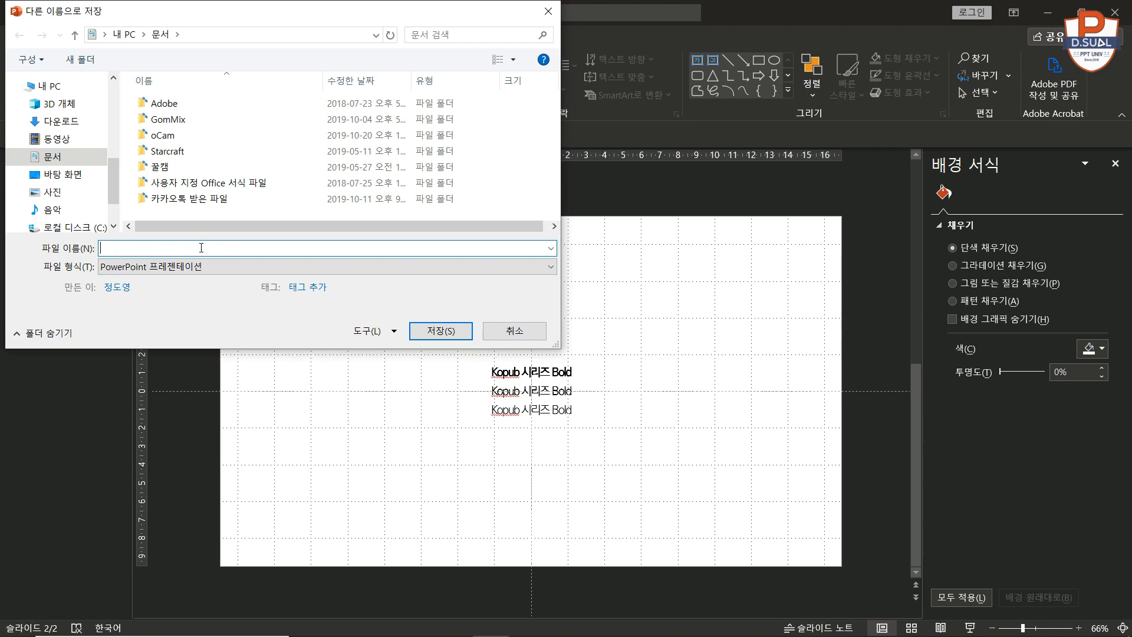
text(길동부분 첨수부분 보검부분)
key(ctrl+a)
key(BackSpace)
Enter a file name made of the date 191020, the time 밤11시 and the team member's part
text(1)
text(910)
text(20)
text( 밤11시 )
text(보검파트)
Change the time in the file name to 새벽1시
click(159, 247)
key(BackSpace)
key(BackSpace)
key(BackSpace)
key(BackSpace)
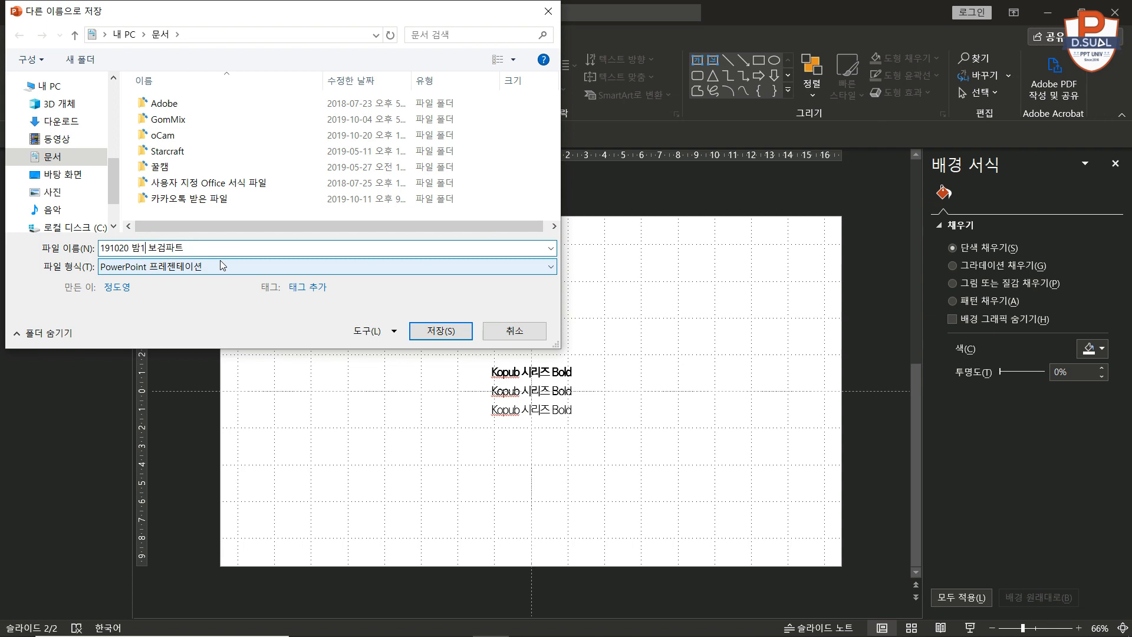
key(BackSpace)
text(1 새벽1시)
Replace the file name with 경영학의 이해 발표 최종본444444
double_click(270, 248)
click(271, 248)
text(ㅁ)
key(ctrl+a)
key(BackSpace)
text(겨영학으)
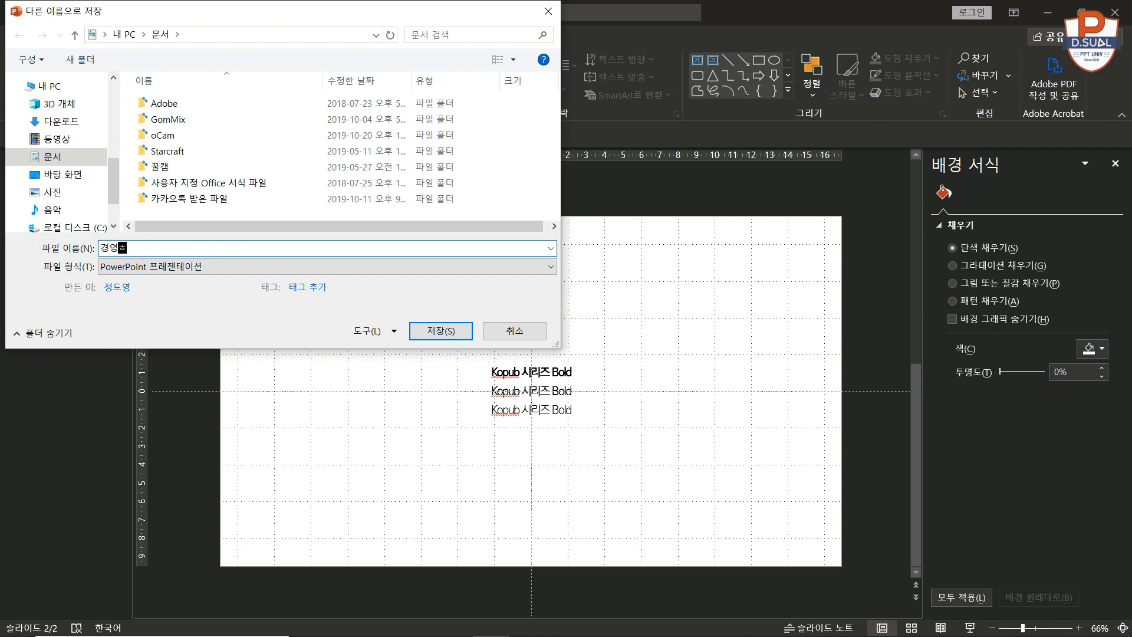
text( 이해 발표 최종본 44444444)
key(BackSpace)
key(BackSpace)
key(BackSpace)
key(BackSpace)
key(BackSpace)
key(BackSpace)
key(BackSpace)
key(BackSpace)
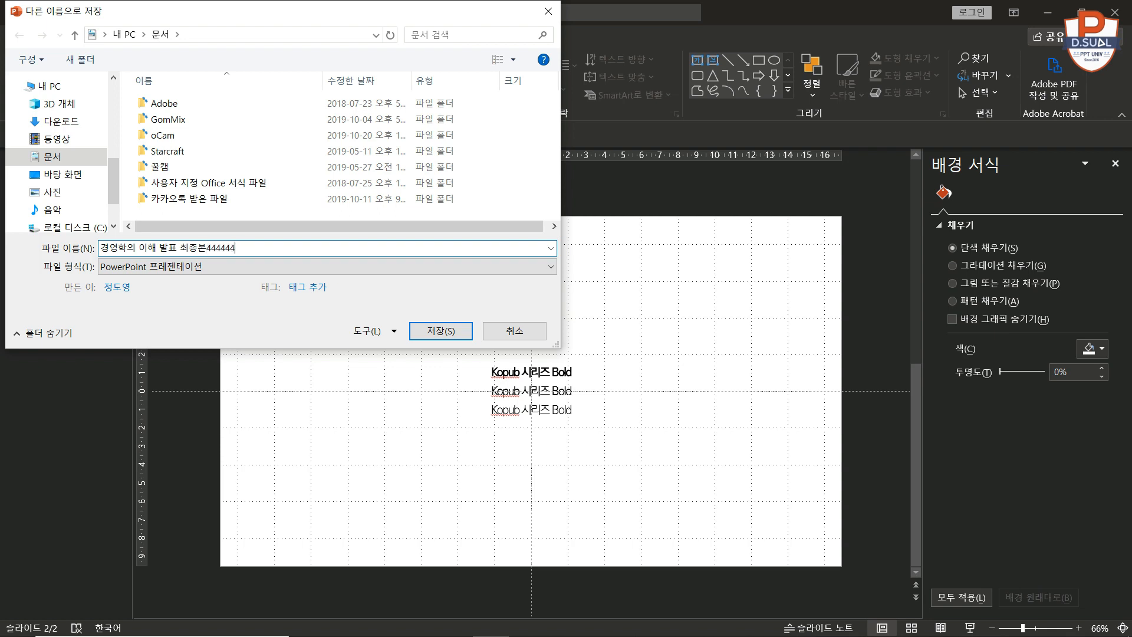
Try 진짜최종본 as the ending of the file name, and replace it with 마지막최종본
text(5)
key(BackSpace)
key(BackSpace)
key(BackSpace)
key(BackSpace)
text(진ㅉ짜최종본)
key(BackSpace)
key(BackSpace)
key(BackSpace)
key(BackSpace)
key(BackSpace)
key(BackSpace)
key(BackSpace)
text(표 마지막최종본)
Replace the file name with 191020 밤11시 and the team member's part, and cancel saving
double_click(264, 247)
double_click(265, 247)
click(265, 247)
triple_click(266, 248)
key(BackSpace)
text(191020 ㅇ)
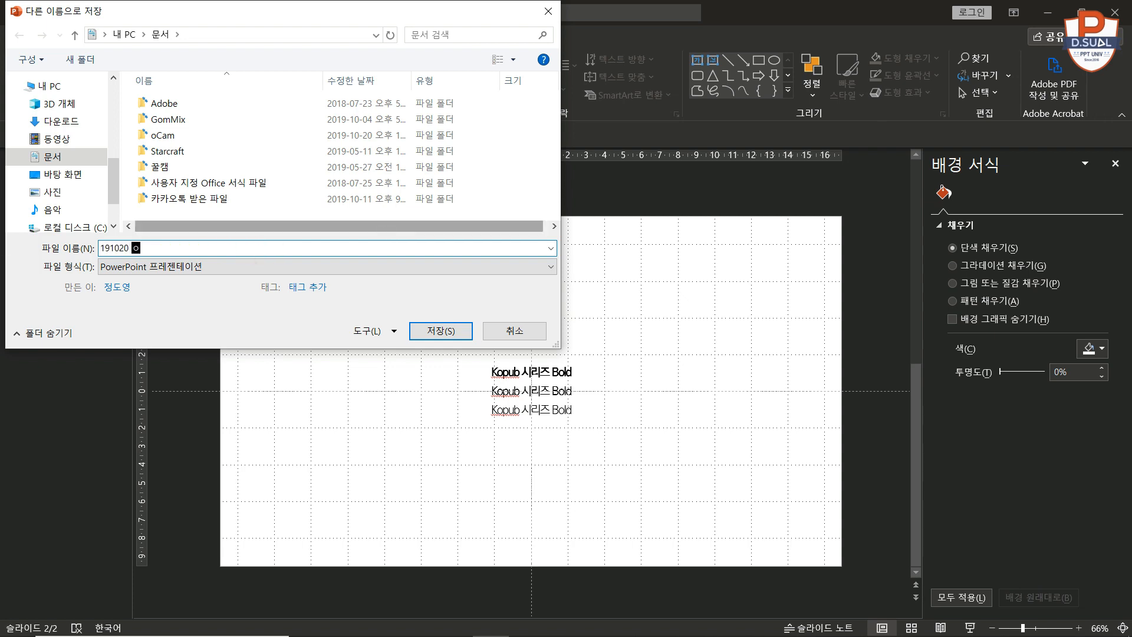
text(밤11시 보검부분)
click(512, 329)
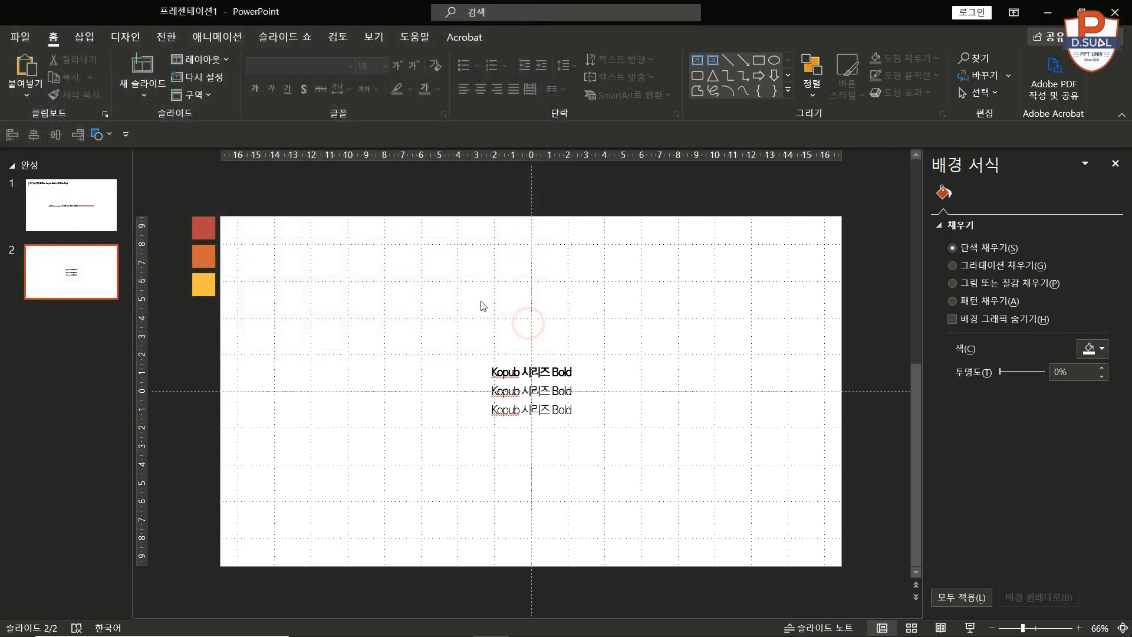
drag(285, 235, 779, 550)
click(750, 349)
drag(748, 309, 375, 557)
click(375, 557)
drag(420, 322, 672, 480)
click(261, 224)
drag(263, 194, 177, 322)
drag(392, 320, 706, 526)
click(707, 527)
drag(643, 455, 678, 475)
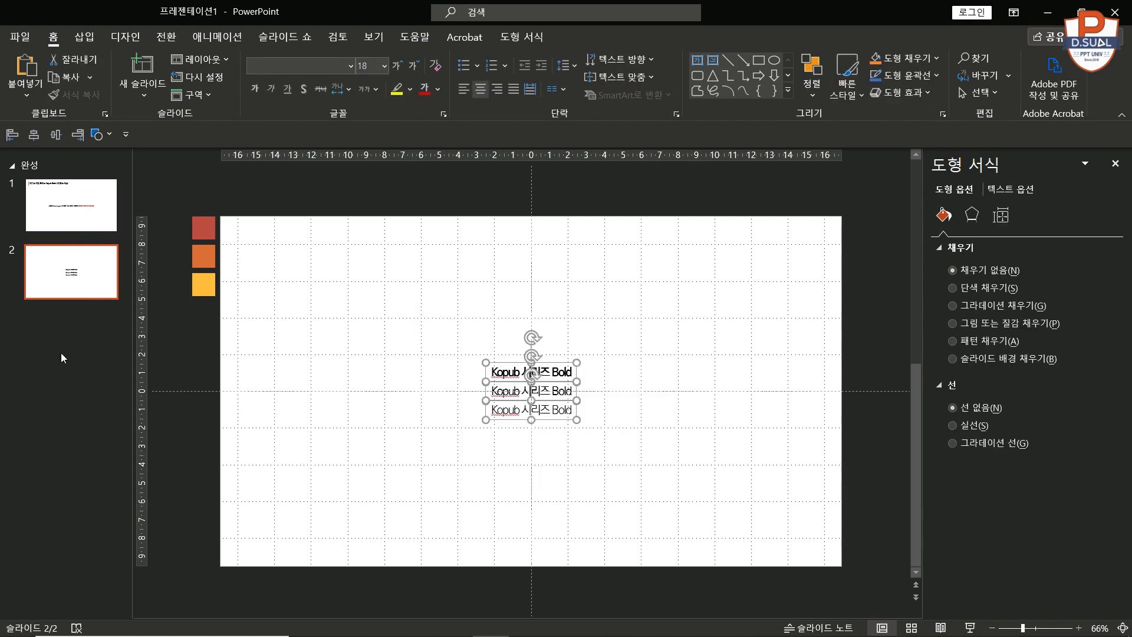
drag(374, 296, 696, 491)
click(695, 490)
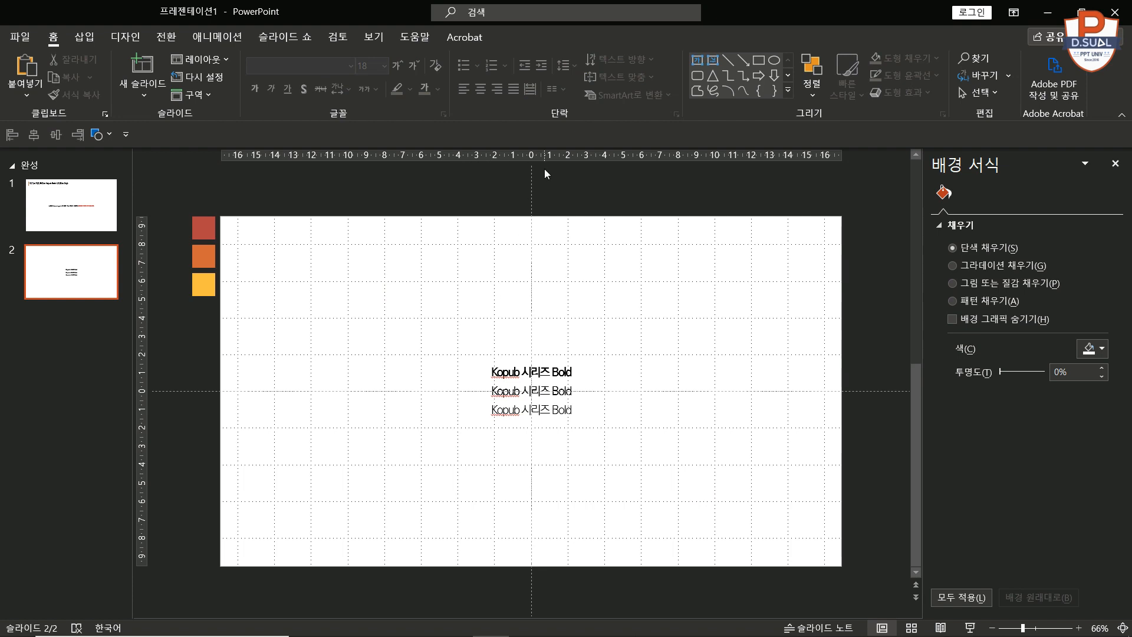
drag(674, 288, 382, 491)
click(390, 486)
drag(422, 319, 819, 536)
click(820, 536)
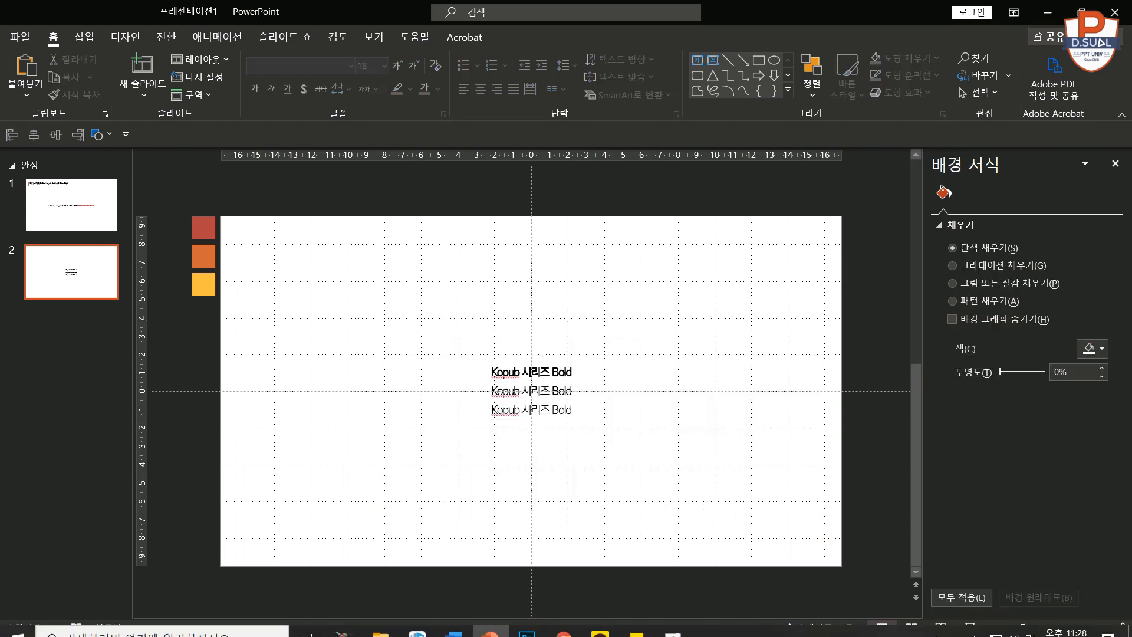